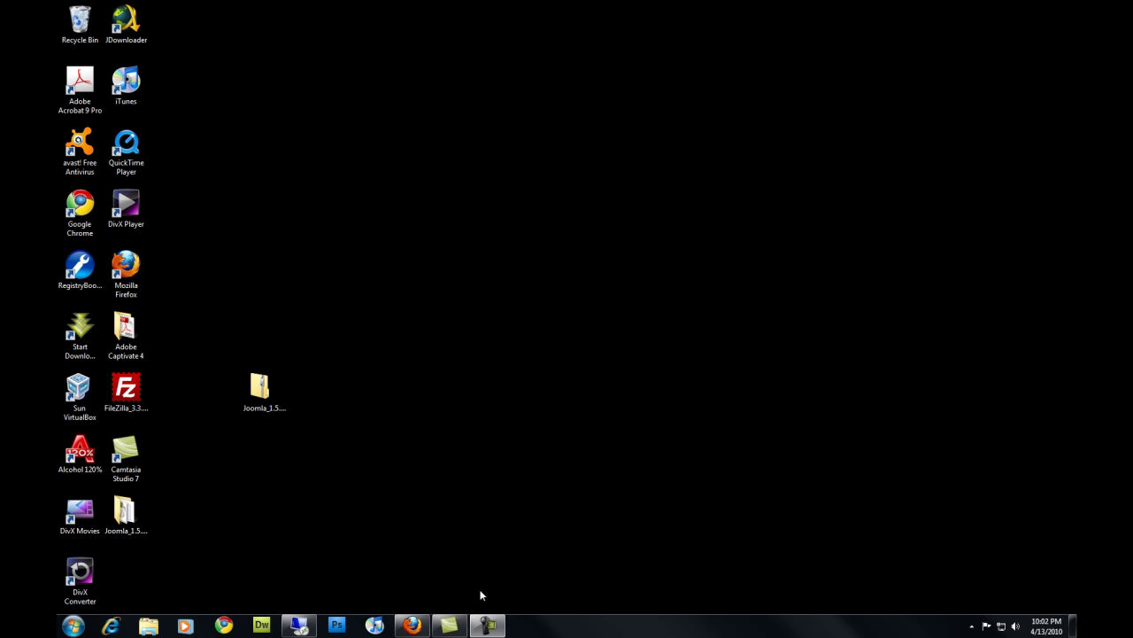
# On joomla.org, open Download Joomla and cancel the 1.5.15 Full Package ZIP download
pyautogui.click(413, 624)
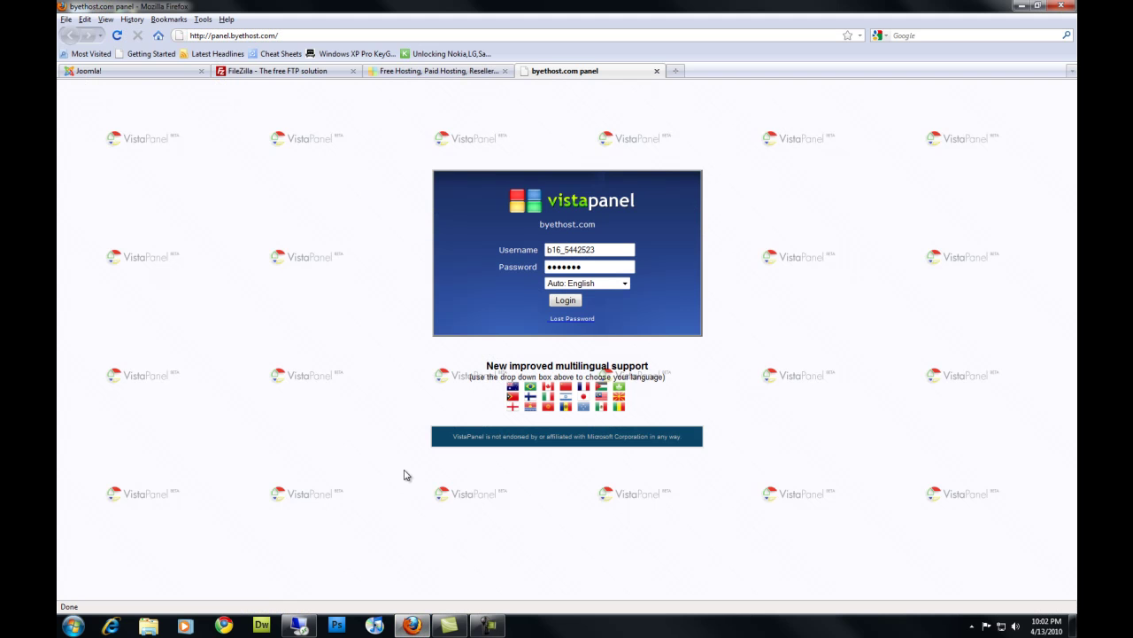
pyautogui.click(140, 71)
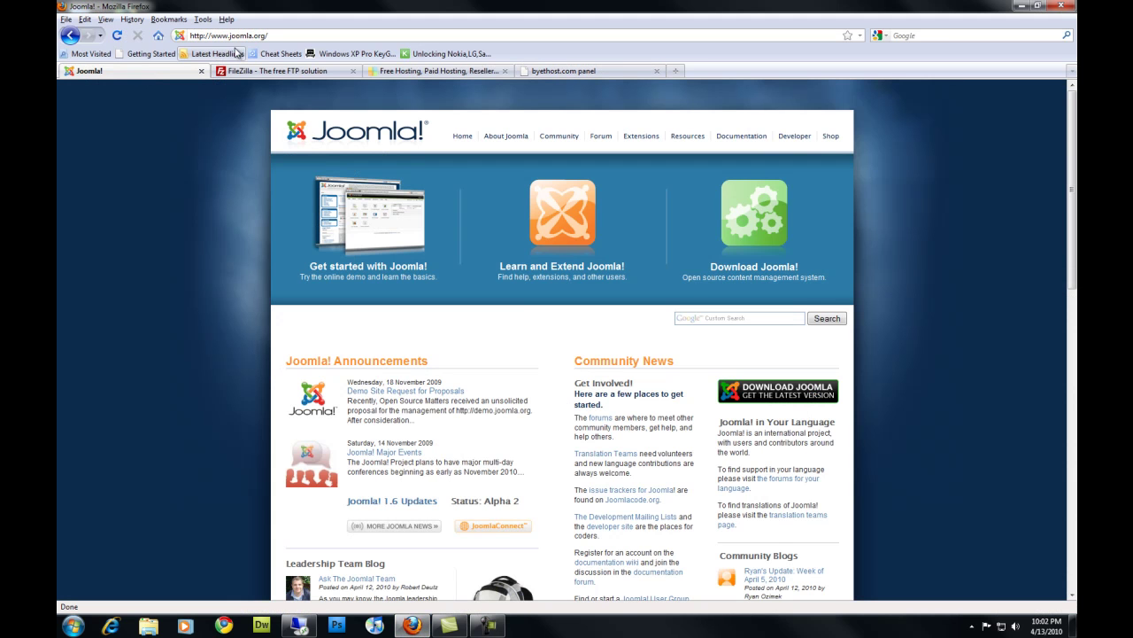
pyautogui.click(755, 248)
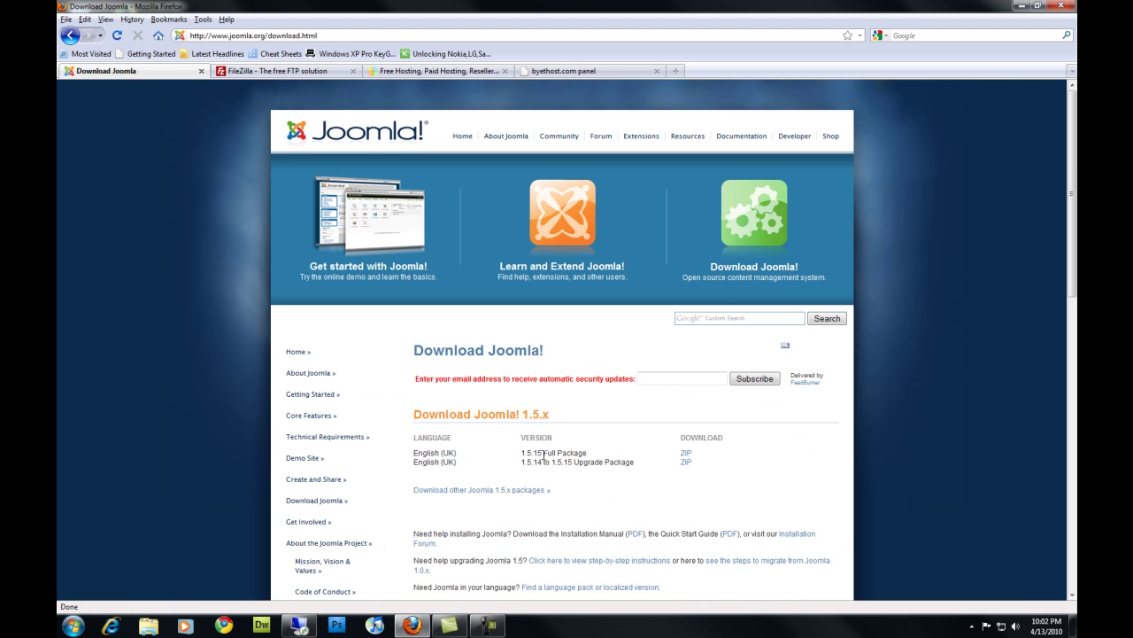
pyautogui.moveTo(543, 453); pyautogui.dragTo(416, 453)
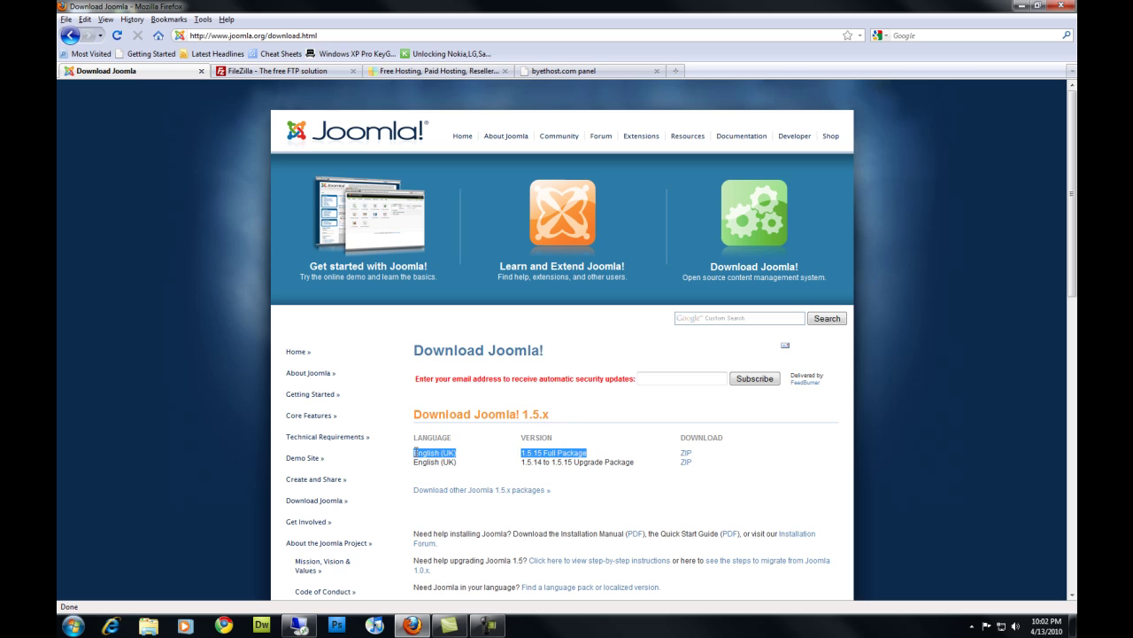
pyautogui.click(686, 456)
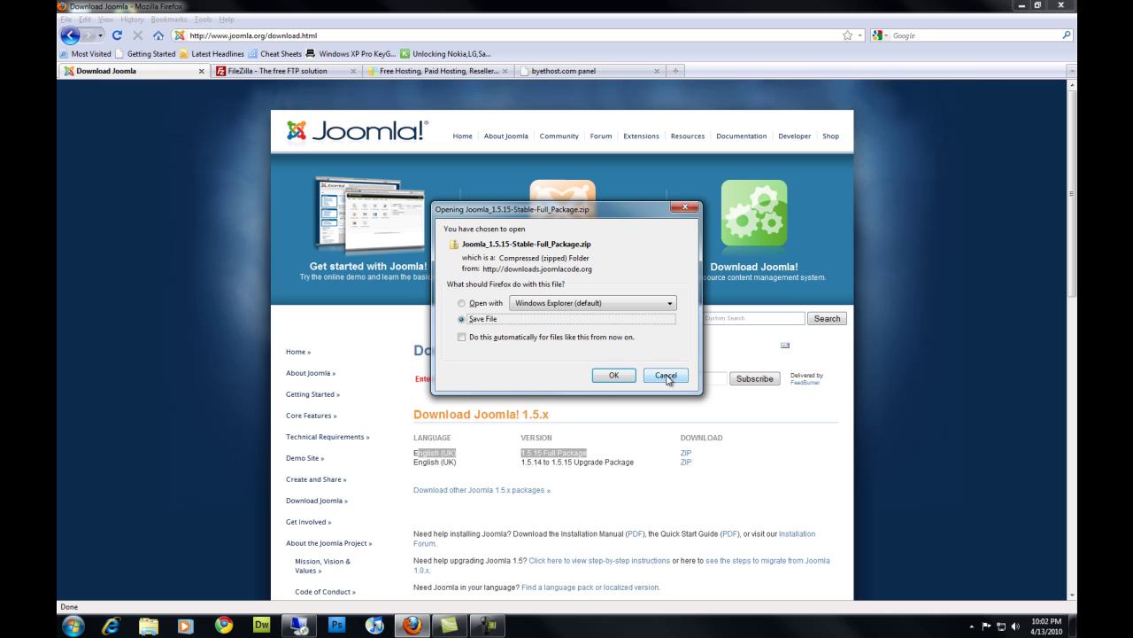
pyautogui.click(666, 378)
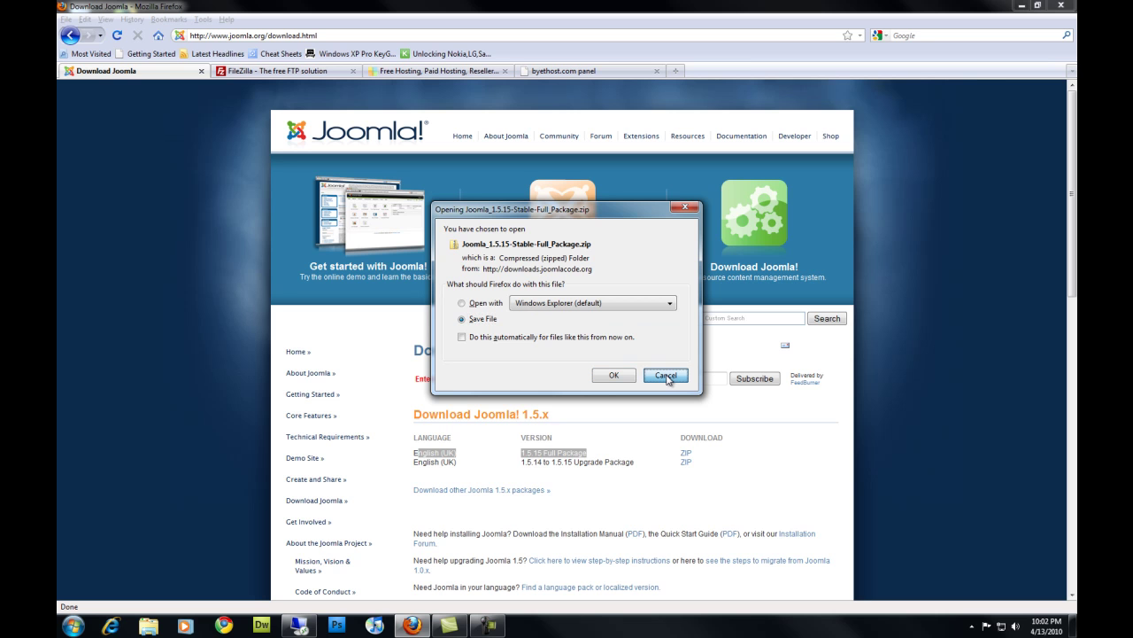
# Minimize Firefox and move the extracted Joomla_1.5.15-Stable-Full_Package folder to the desktop centre
pyautogui.click(1019, 6)
pyautogui.rightClick(265, 411)
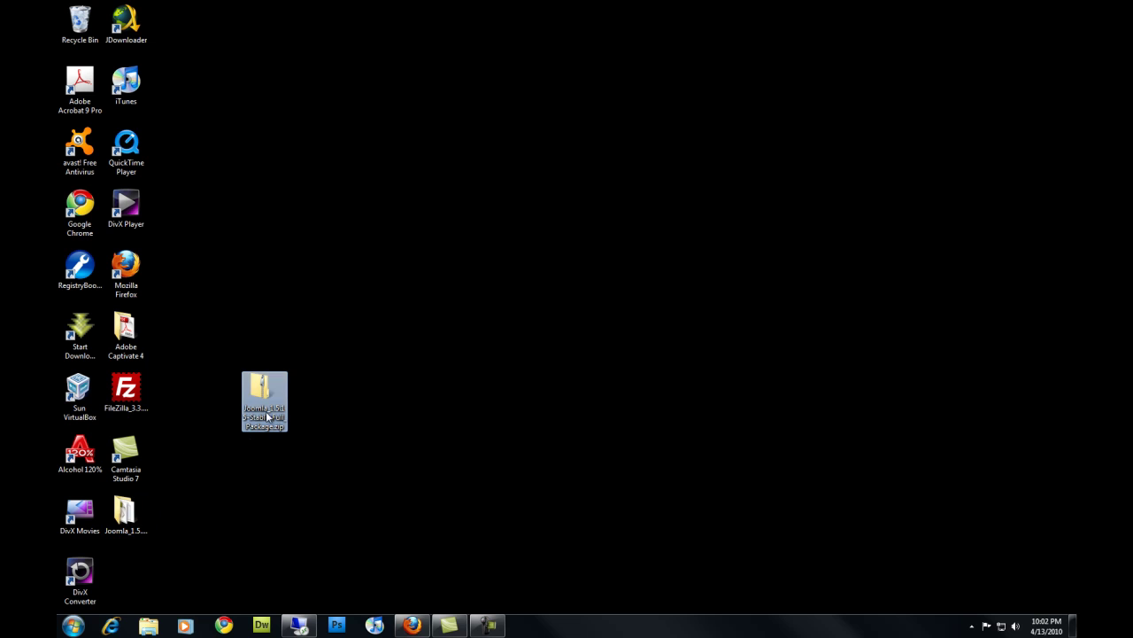
pyautogui.click(208, 461)
pyautogui.click(207, 461)
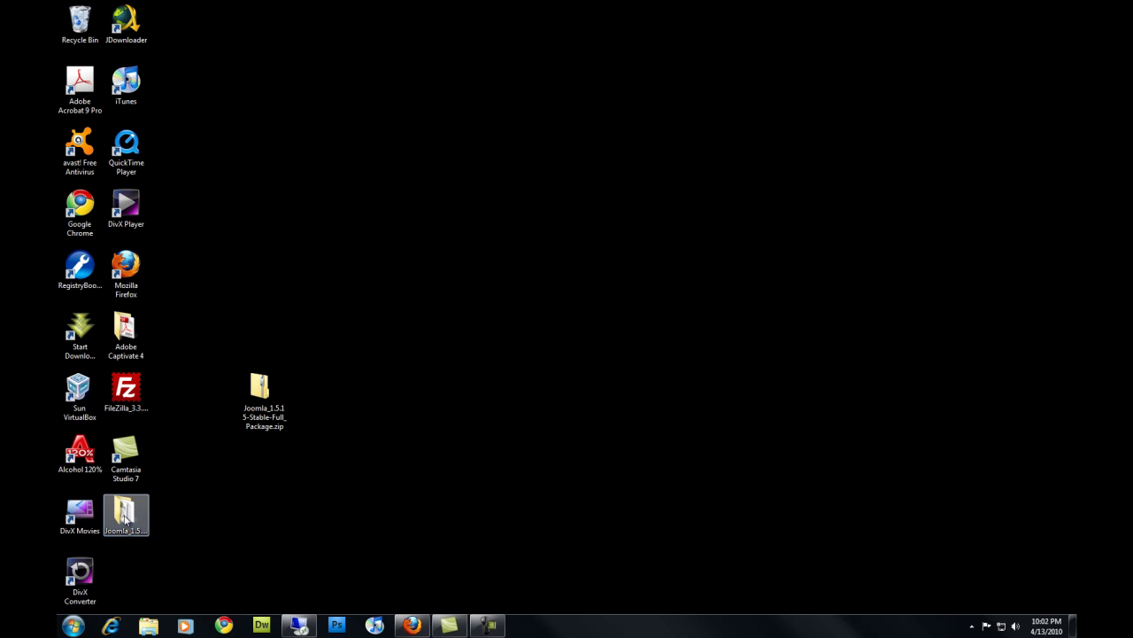
pyautogui.moveTo(124, 520); pyautogui.dragTo(496, 345)
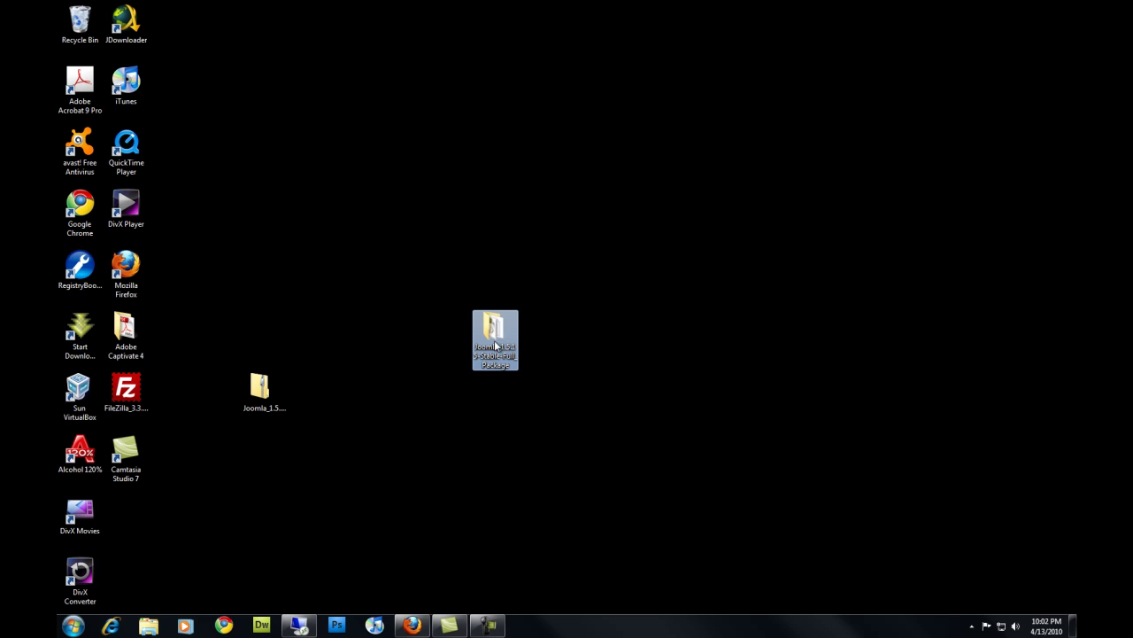
# View the Joomla folder's files, close its window, and restore Firefox
pyautogui.doubleClick(496, 344)
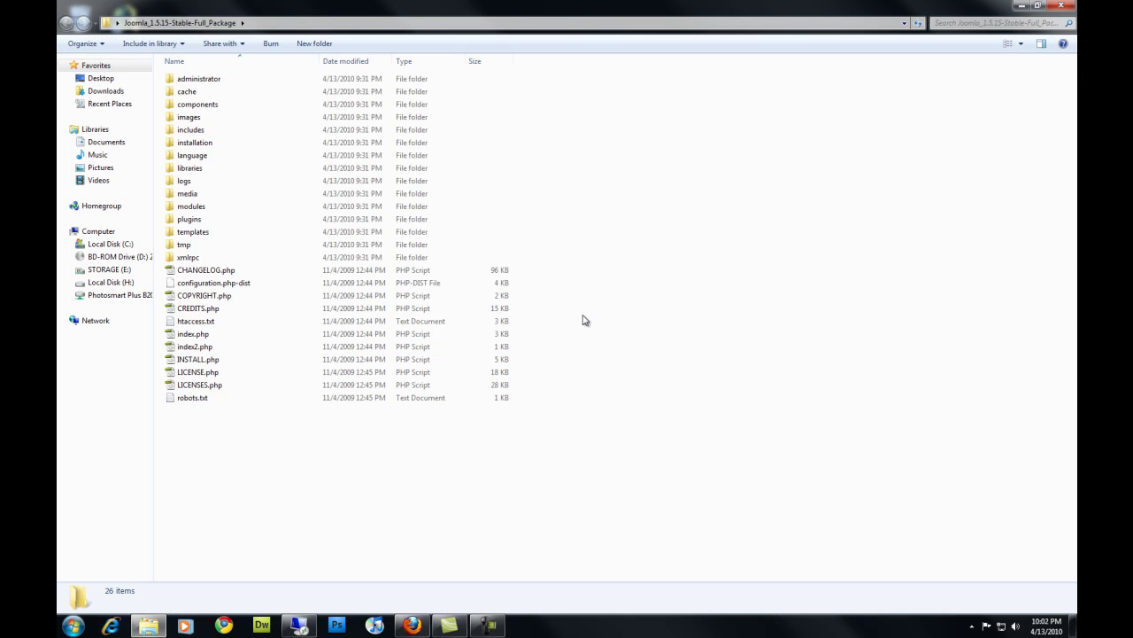
pyautogui.click(1064, 7)
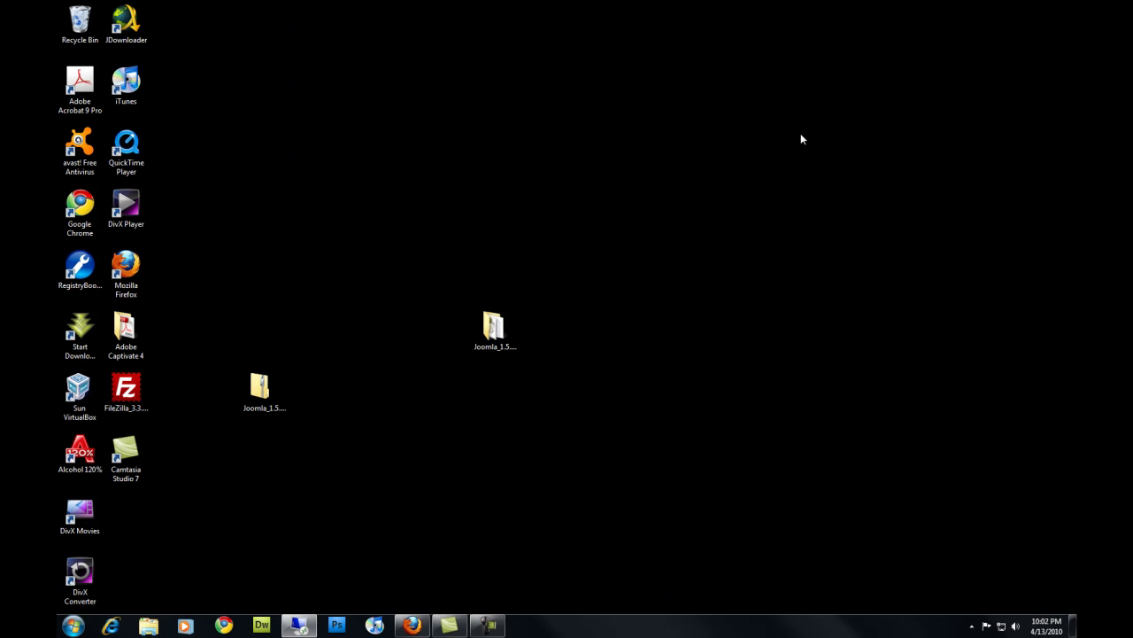
pyautogui.click(411, 626)
# Start the FileZilla_3.3.2.1_win32-setup.exe client download, then cancel the save prompt
pyautogui.click(315, 71)
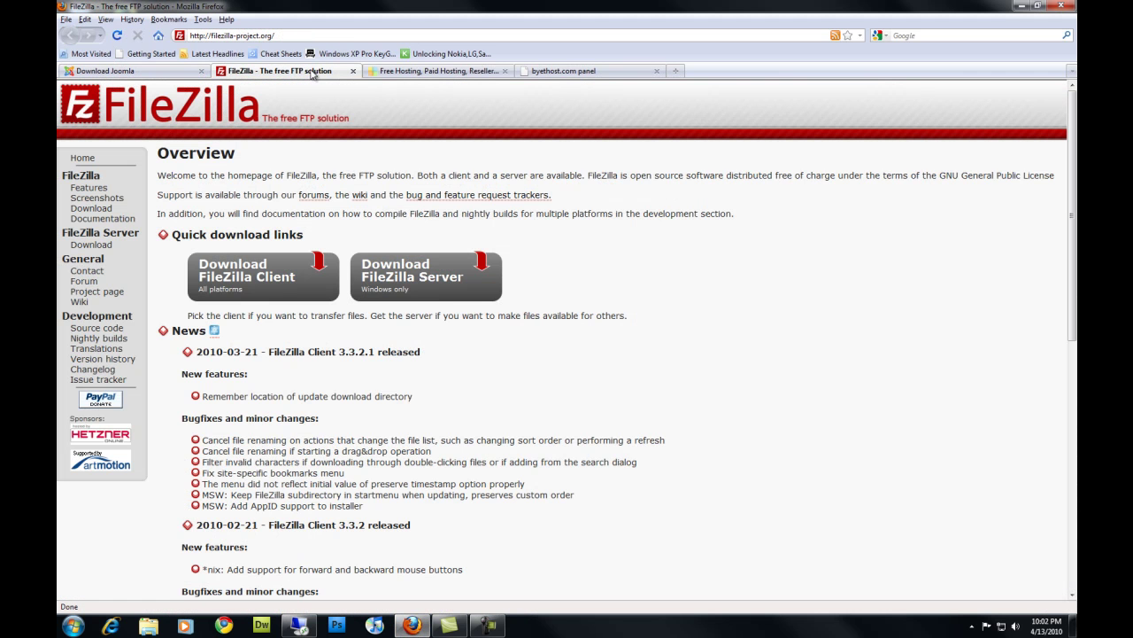
pyautogui.click(268, 279)
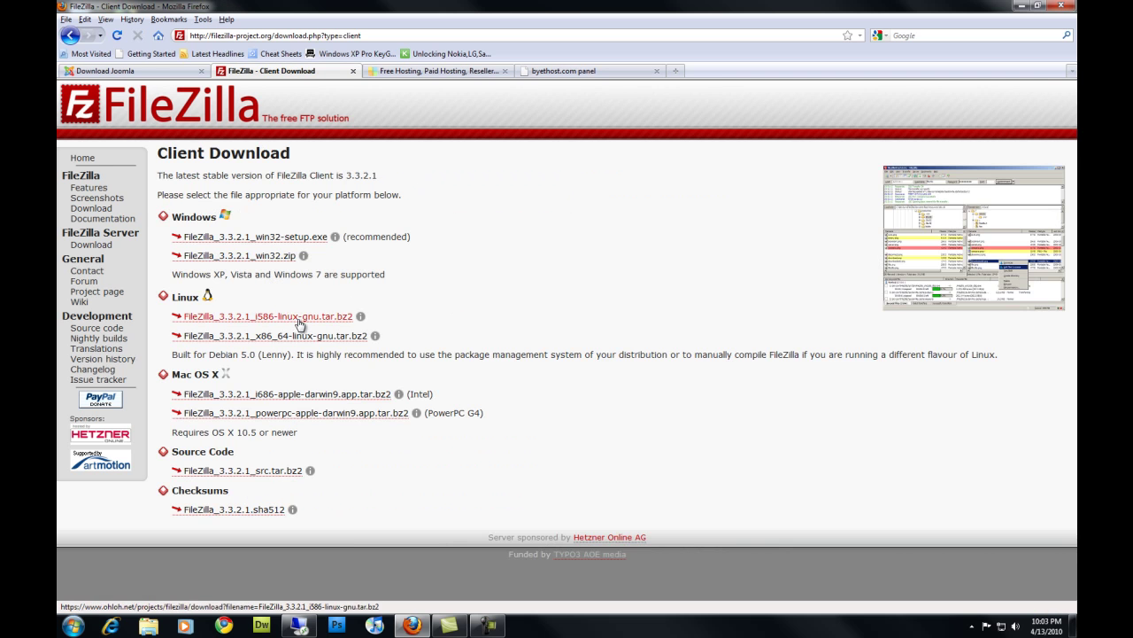
pyautogui.click(283, 239)
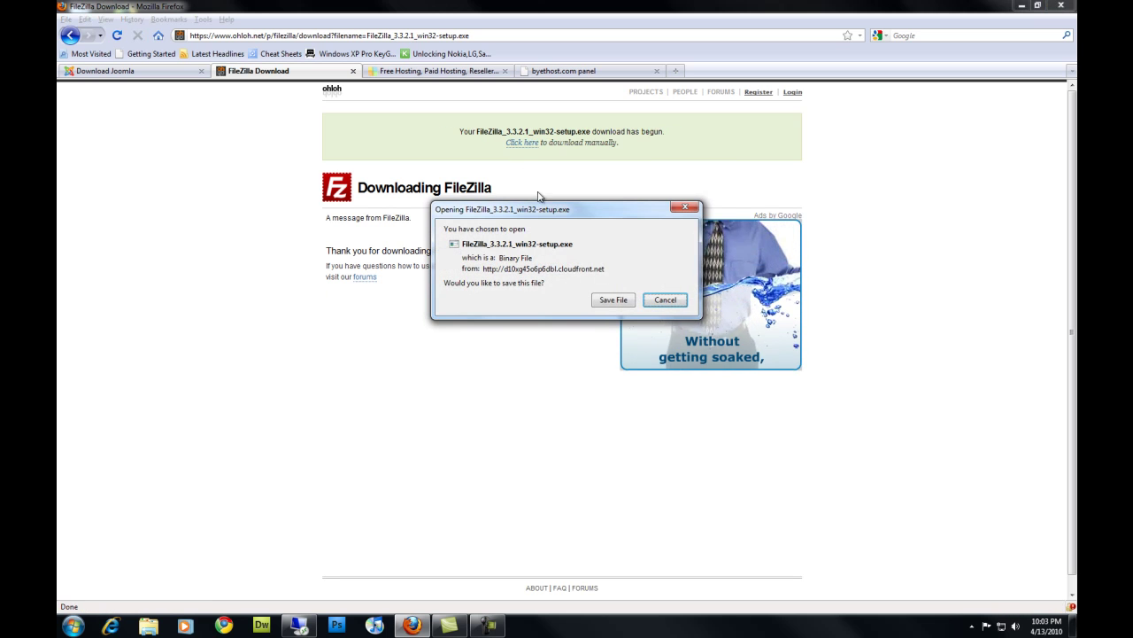
pyautogui.click(667, 301)
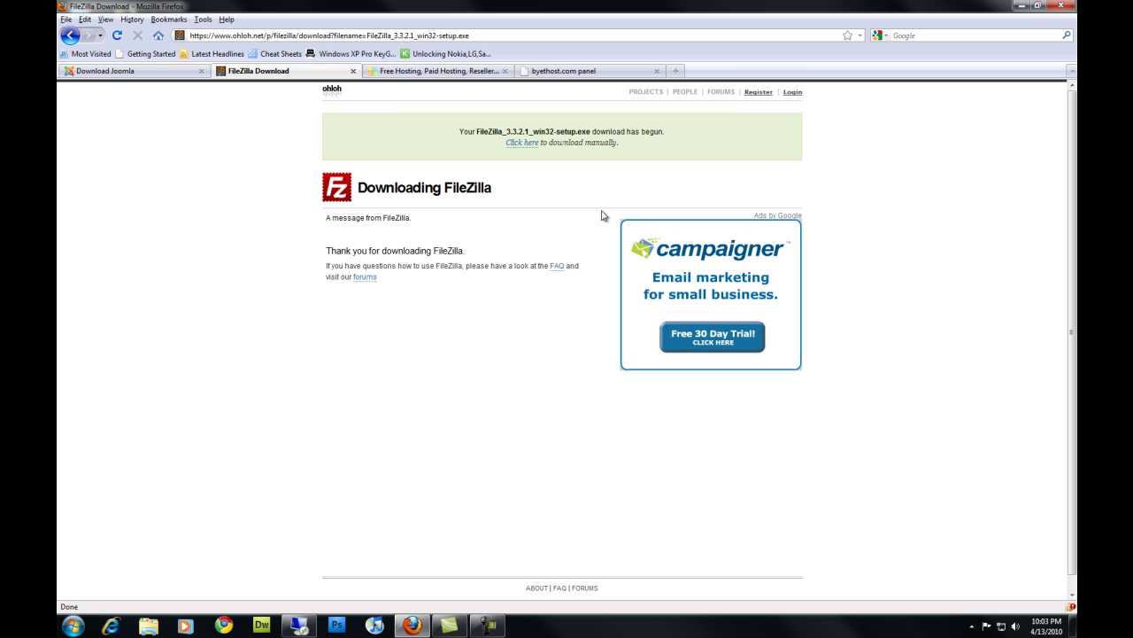
# On byethost.com, go from Free Hosting to the free hosting sign-up form
pyautogui.click(473, 75)
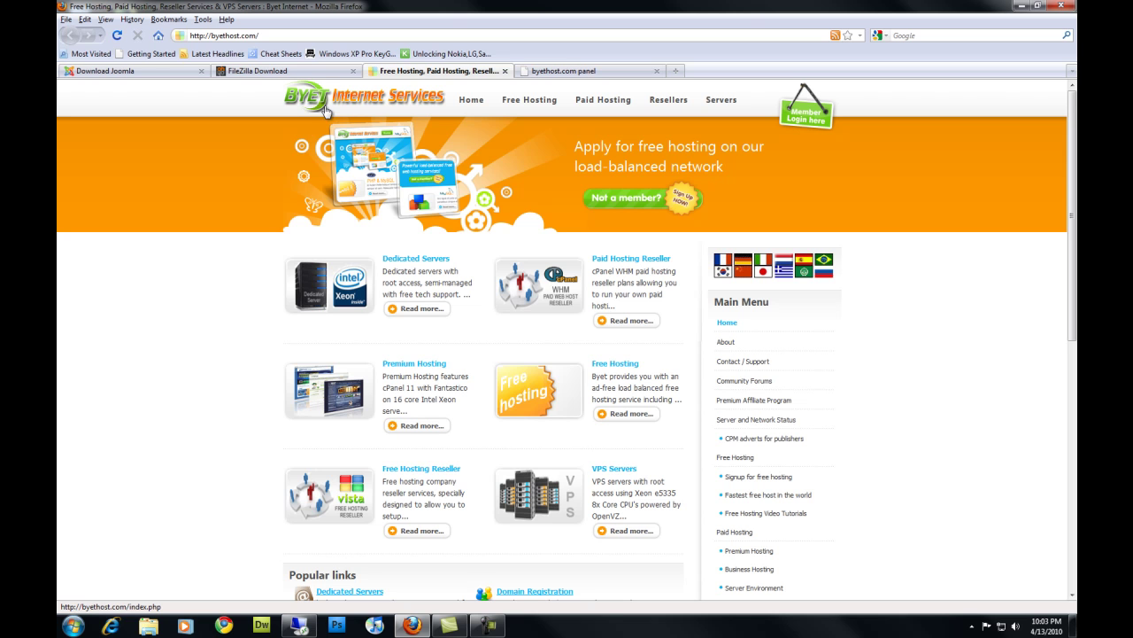
pyautogui.click(538, 101)
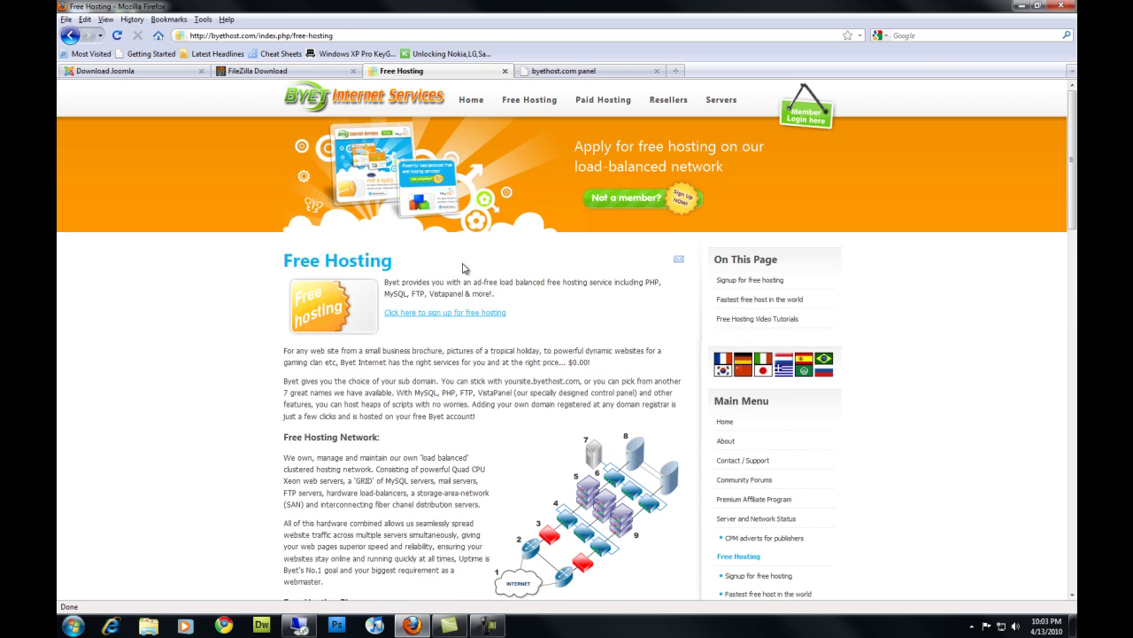
pyautogui.moveTo(517, 317); pyautogui.dragTo(384, 323)
pyautogui.click(383, 323)
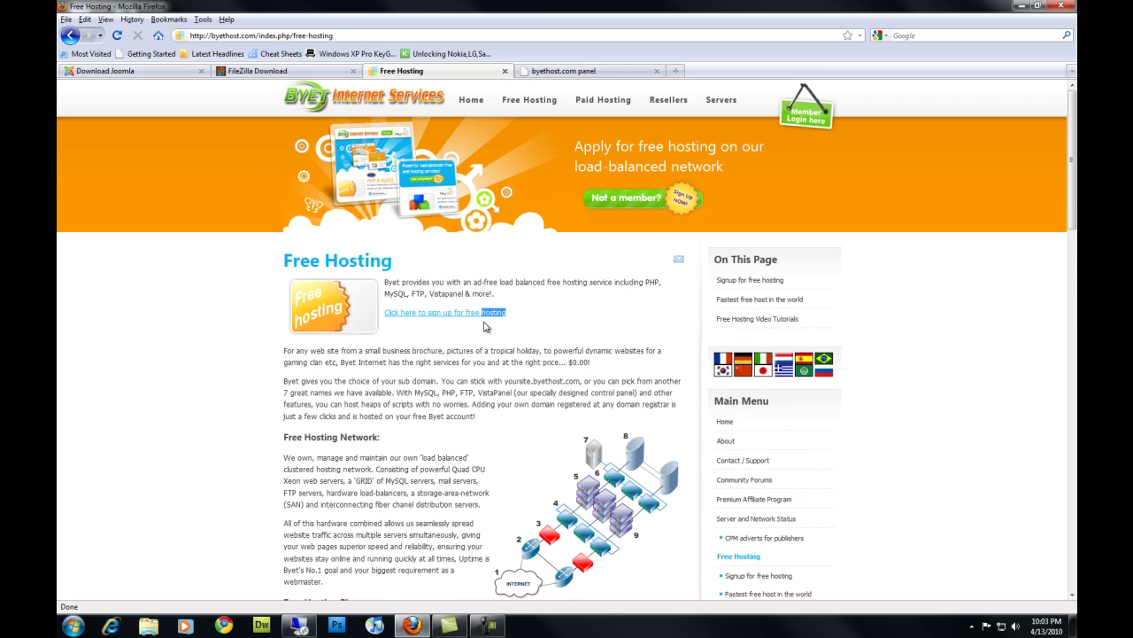
pyautogui.click(448, 315)
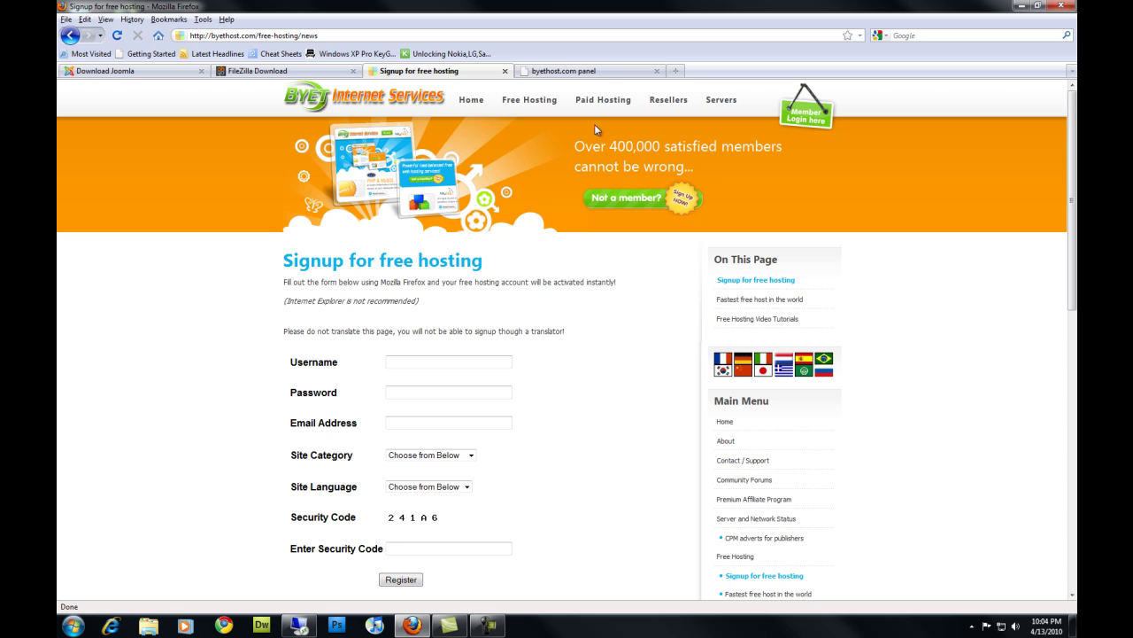
# Log in to the byethost VistaPanel using the saved username and password
pyautogui.click(575, 74)
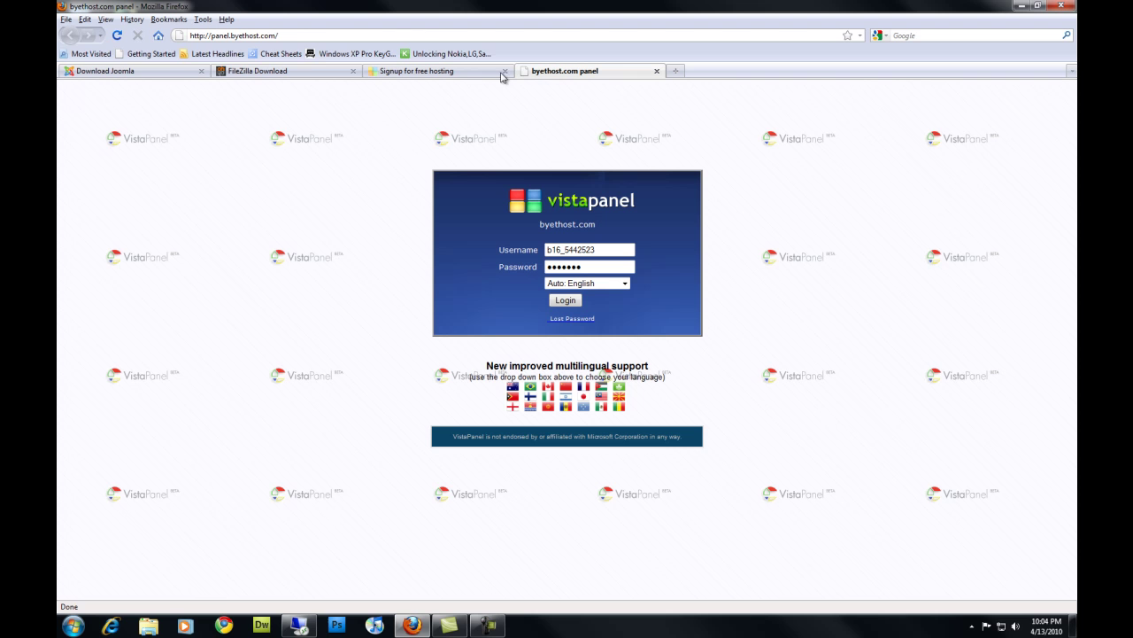
pyautogui.moveTo(294, 36); pyautogui.dragTo(219, 35)
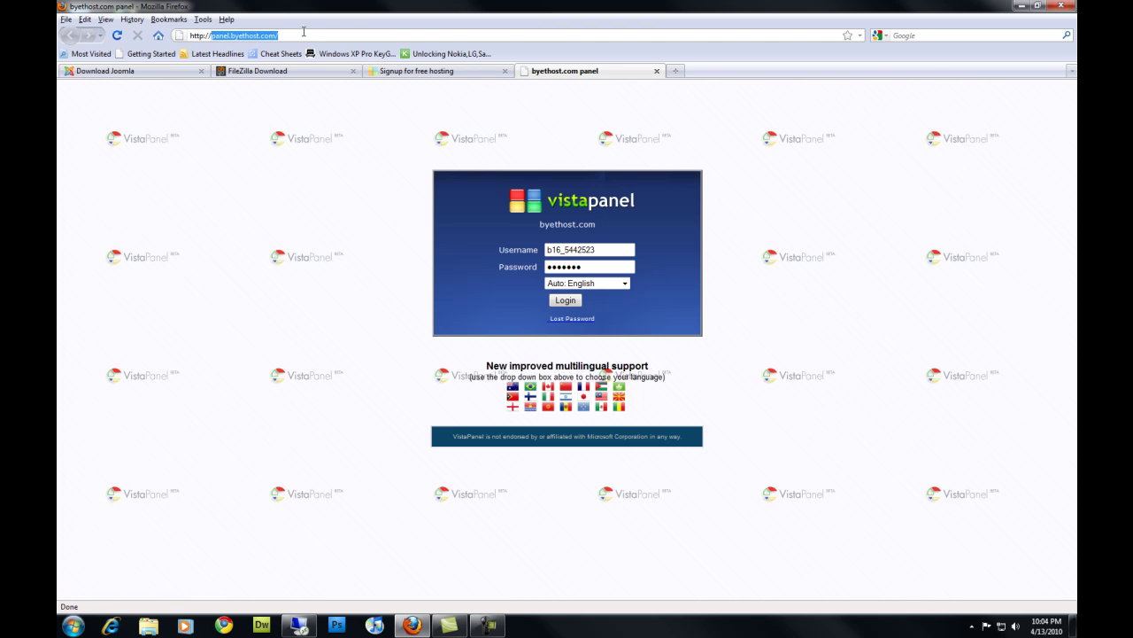
pyautogui.moveTo(303, 34); pyautogui.dragTo(226, 36)
pyautogui.moveTo(620, 250); pyautogui.dragTo(488, 252)
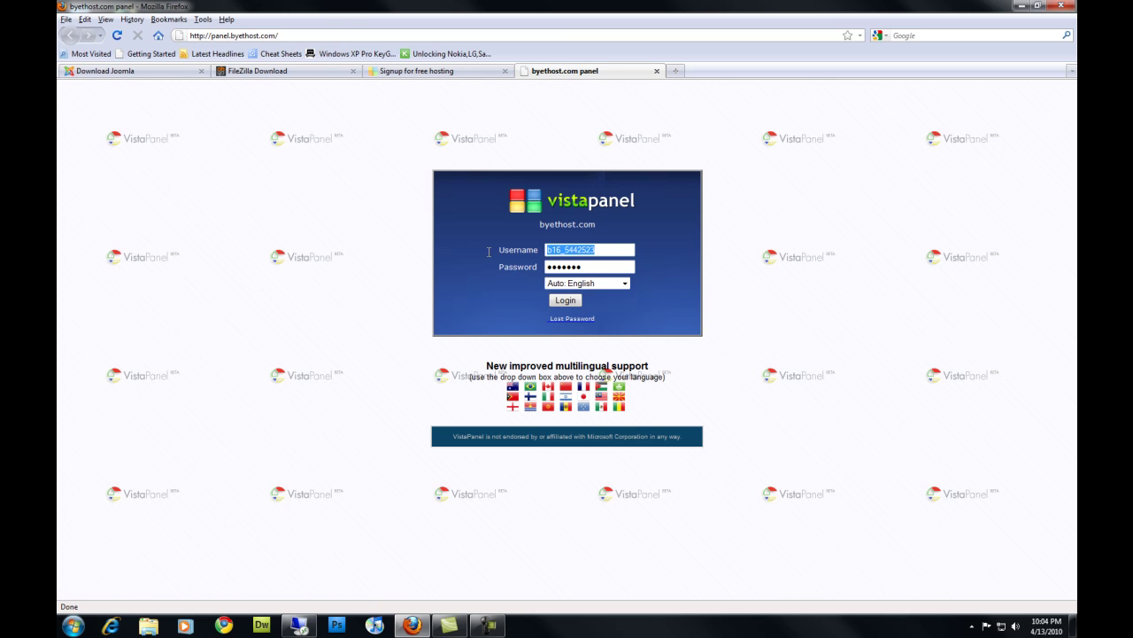
pyautogui.moveTo(595, 270); pyautogui.dragTo(519, 271)
pyautogui.click(565, 300)
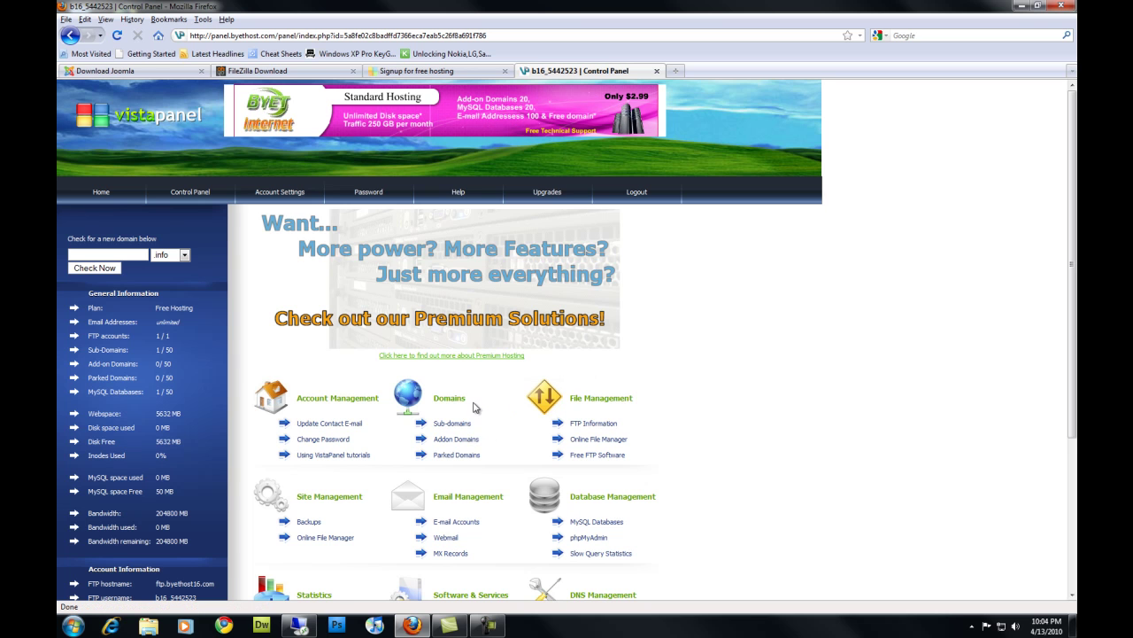
# Open Sub-domains and review the existing isgreat.org sub-domain and the byethost16.com parent domain list
pyautogui.moveTo(478, 400); pyautogui.dragTo(460, 430)
pyautogui.click(460, 429)
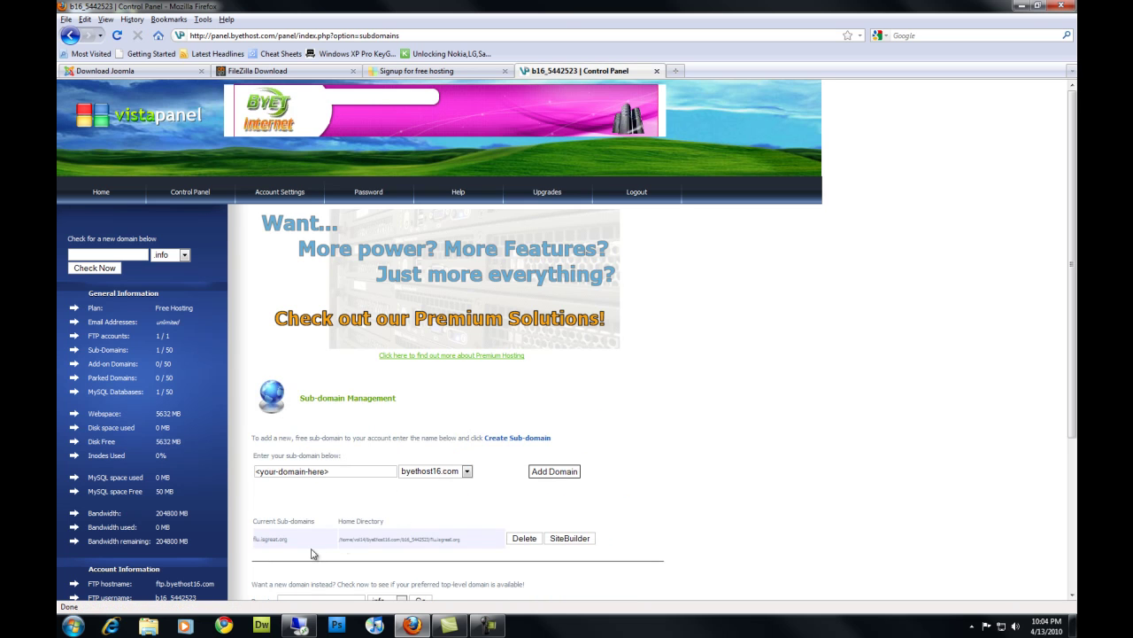
pyautogui.moveTo(294, 541); pyautogui.dragTo(253, 544)
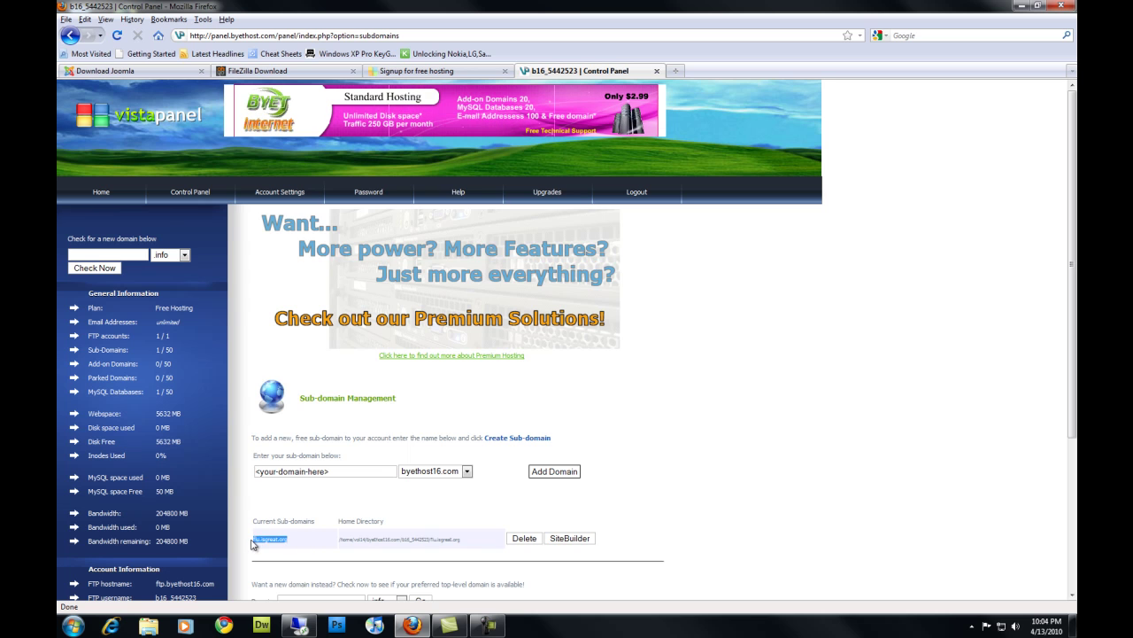
pyautogui.doubleClick(255, 542)
pyautogui.click(340, 471)
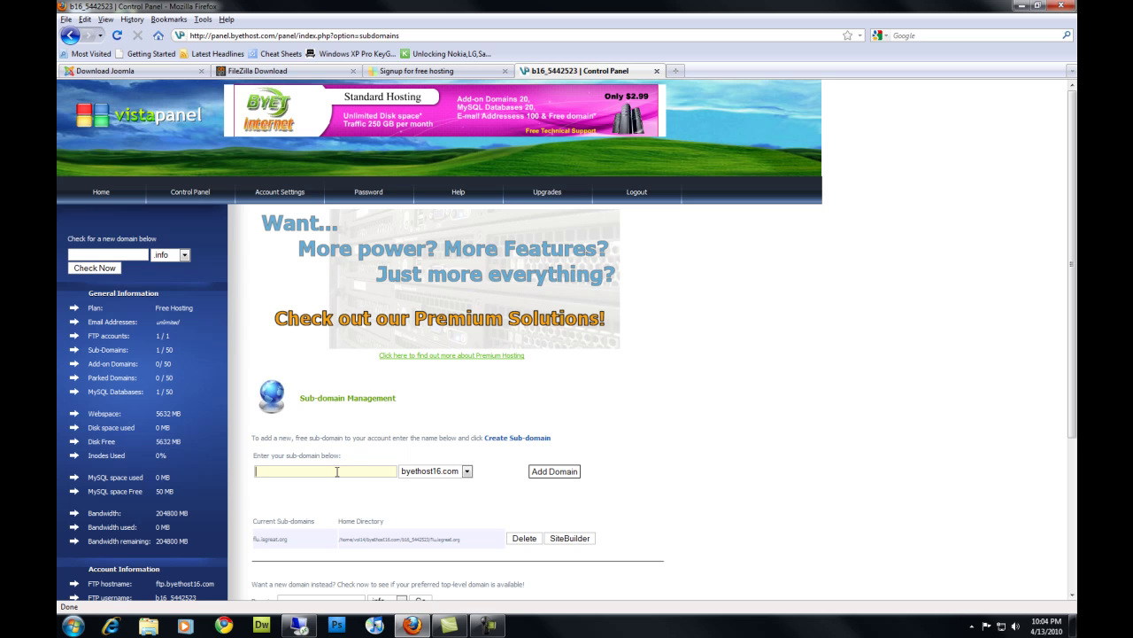
pyautogui.click(467, 471)
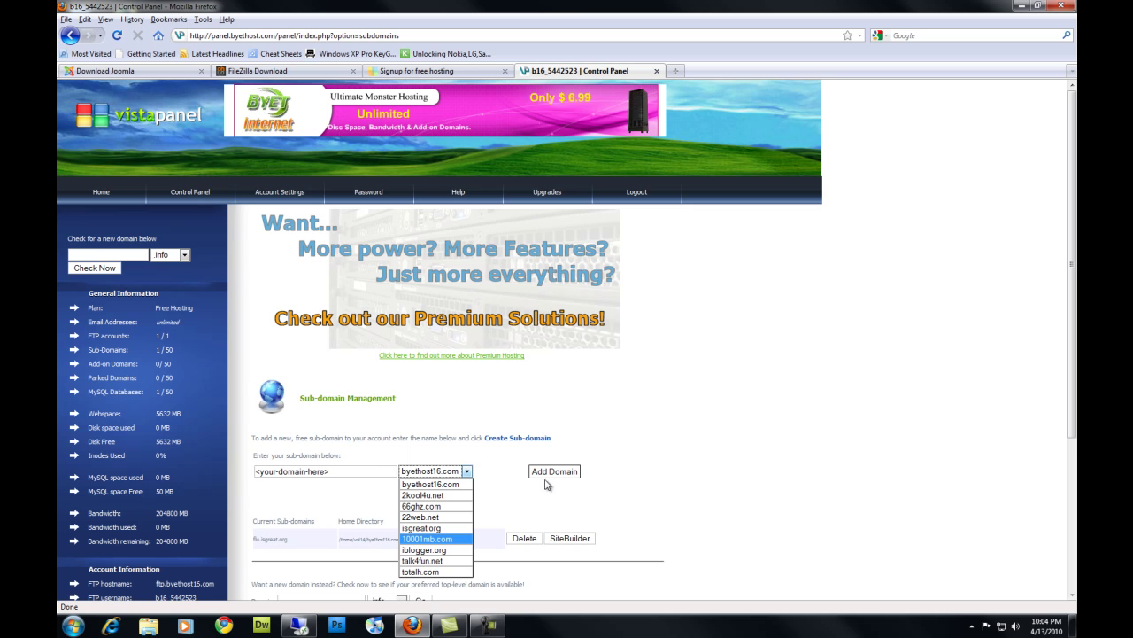
pyautogui.click(499, 520)
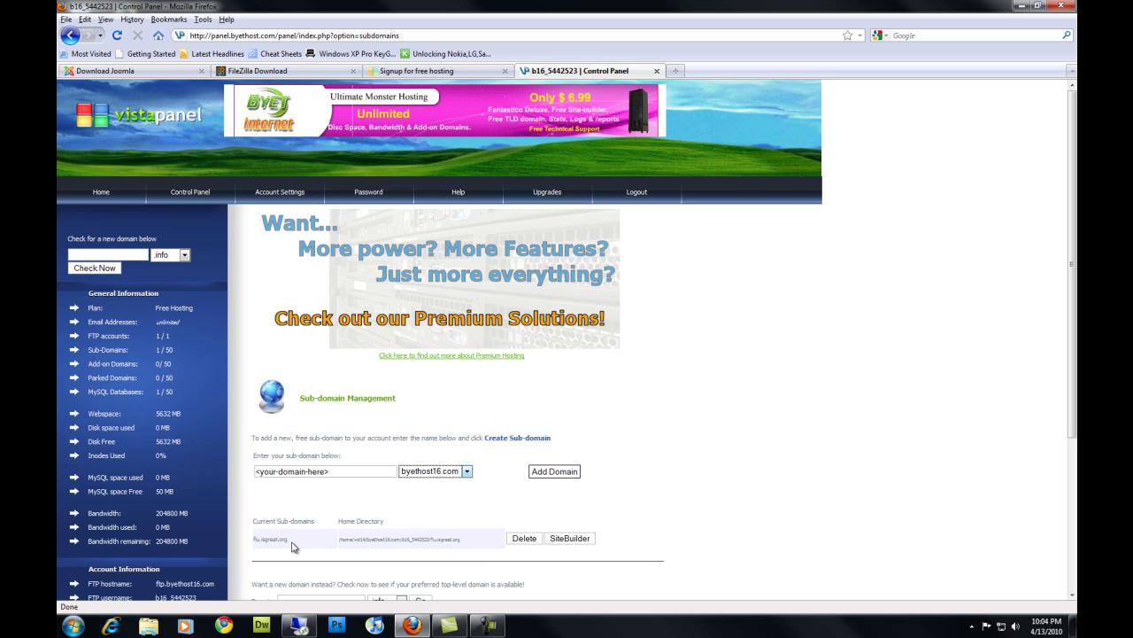
pyautogui.moveTo(292, 546)
pyautogui.mouseDown()
pyautogui.moveTo(247, 550)
pyautogui.moveTo(301, 541)
pyautogui.mouseUp()
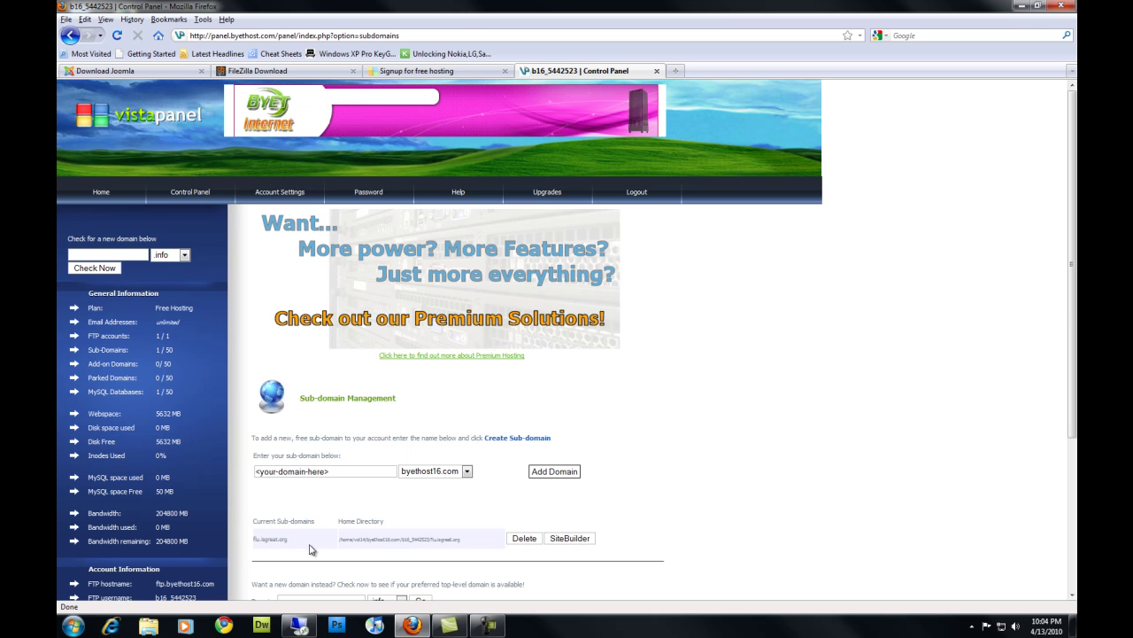
pyautogui.scroll(-4, 216, 494)
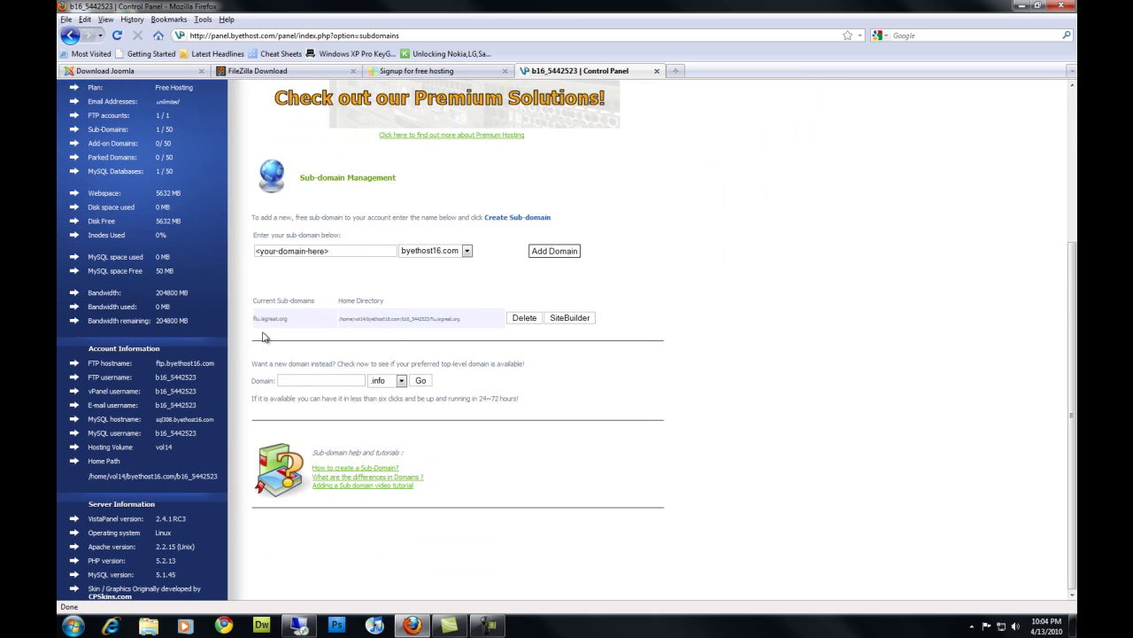
pyautogui.scroll(4, 350, 416)
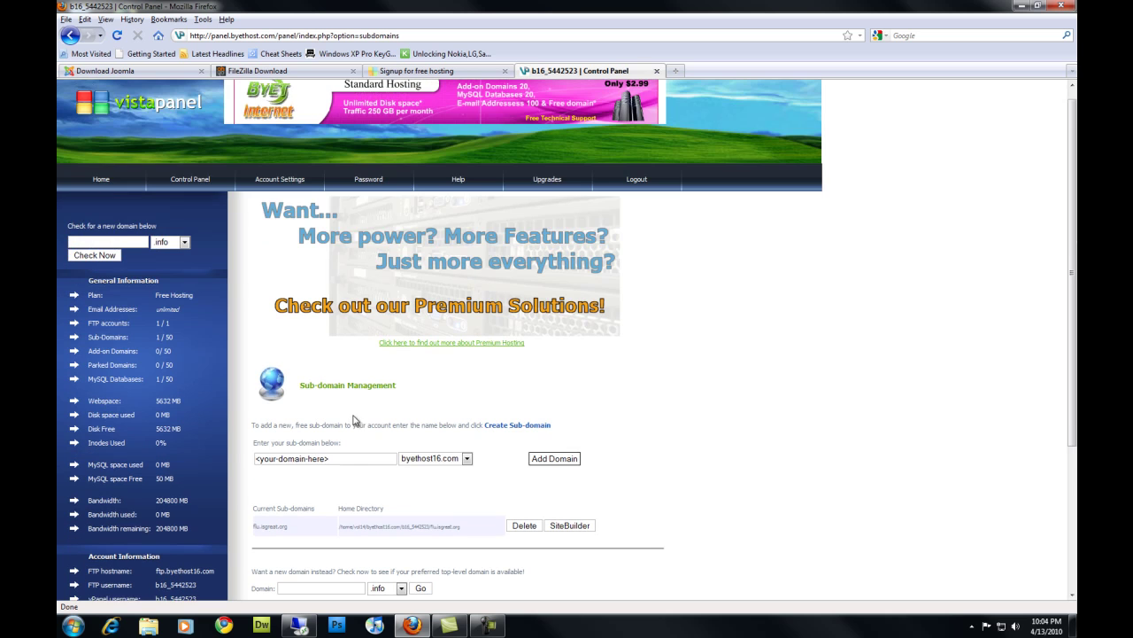
# Go from the control panel home to the MySQL Databases page
pyautogui.click(103, 180)
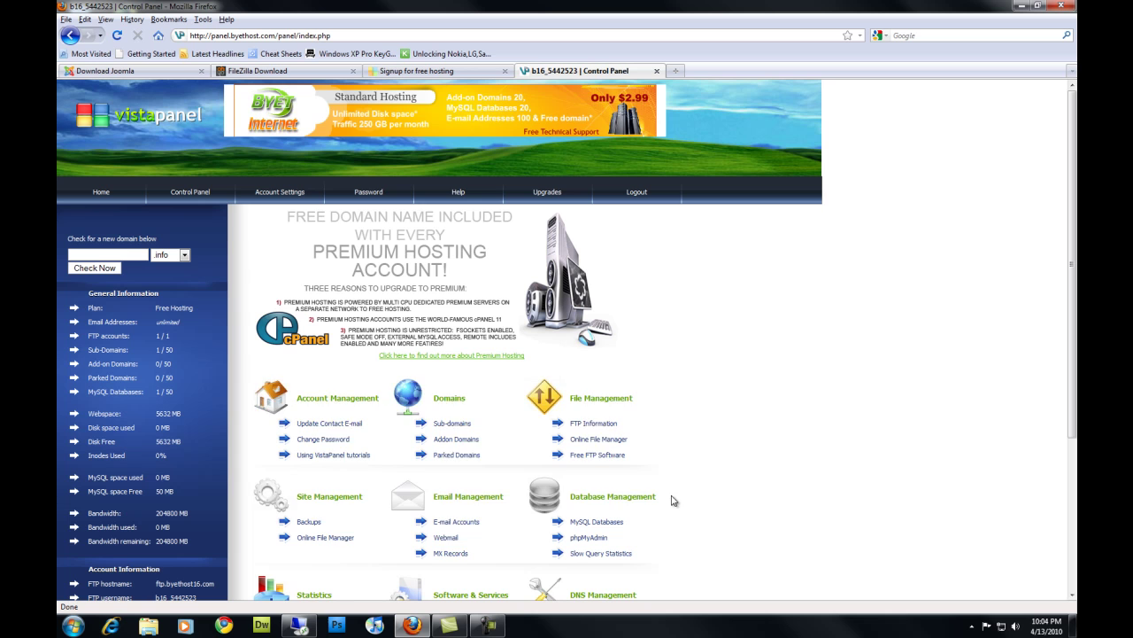
pyautogui.moveTo(252, 379); pyautogui.dragTo(658, 501)
pyautogui.click(658, 501)
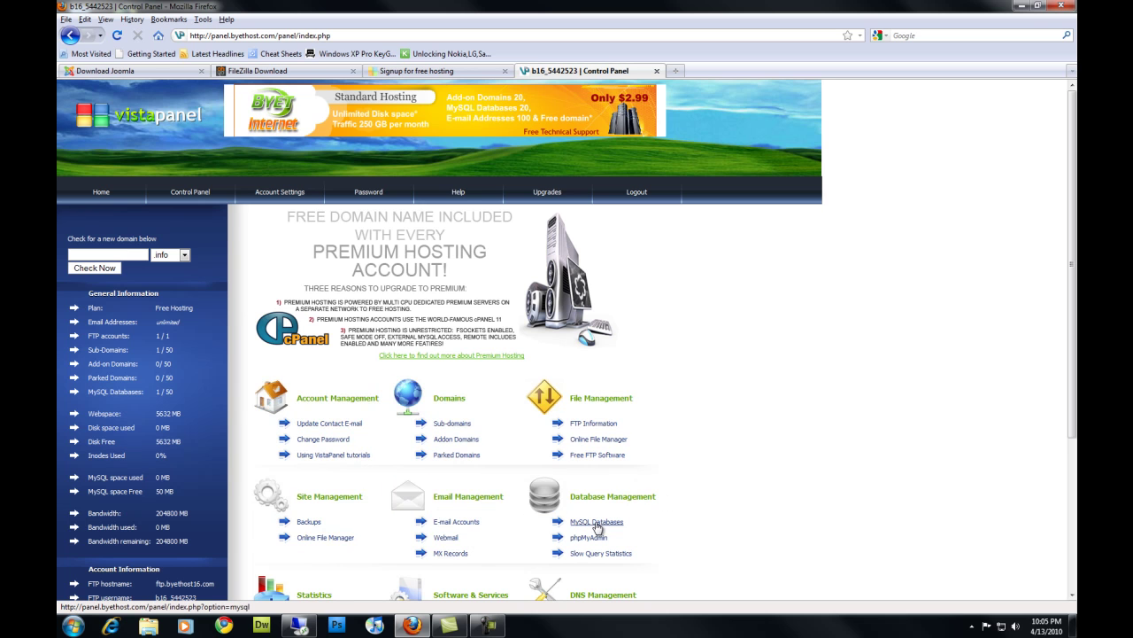
pyautogui.moveTo(598, 528)
pyautogui.mouseDown()
pyautogui.moveTo(638, 523)
pyautogui.moveTo(587, 529)
pyautogui.moveTo(629, 524)
pyautogui.moveTo(618, 528)
pyautogui.mouseUp()
pyautogui.click(618, 527)
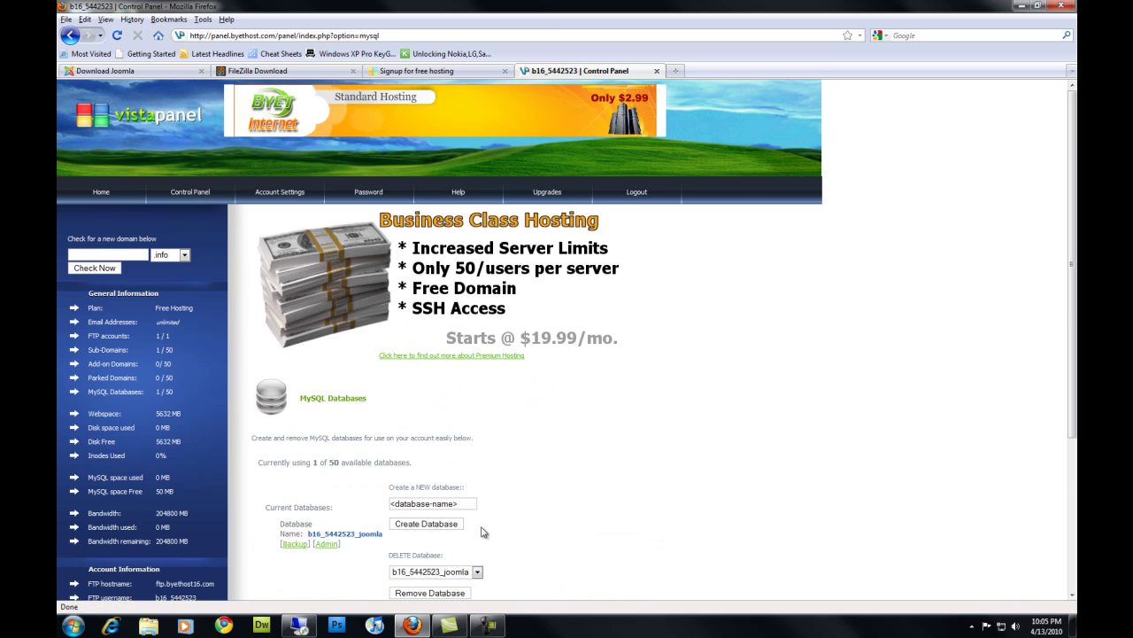
# Enter joomla as the new database name beside the existing joomla database
pyautogui.scroll(-2, 512, 528)
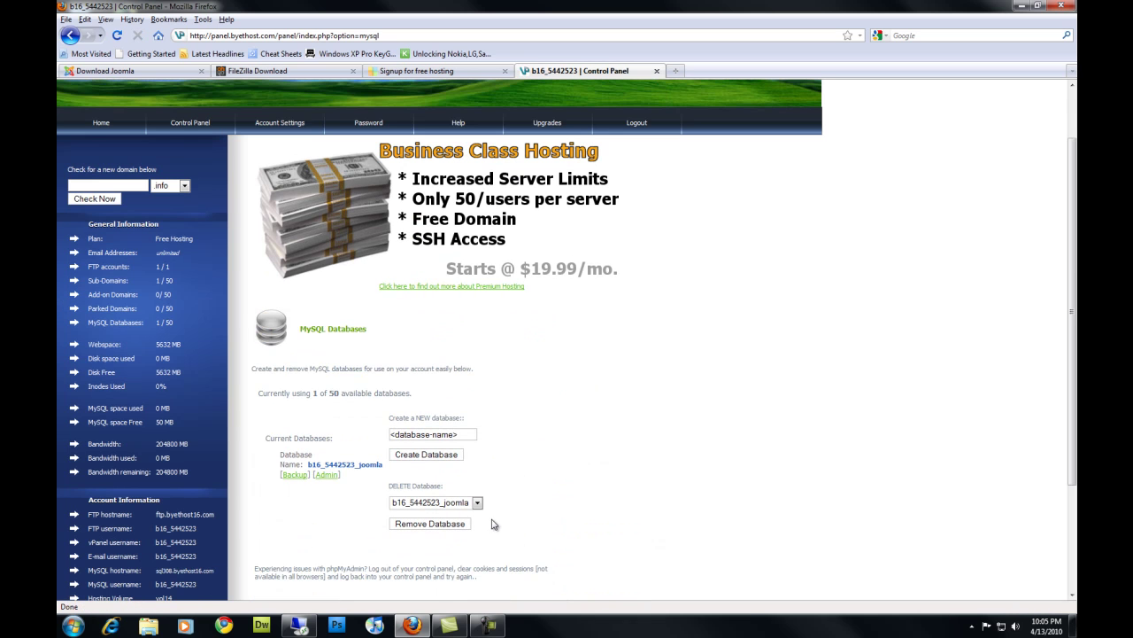
pyautogui.click(464, 435)
pyautogui.write('joomla')
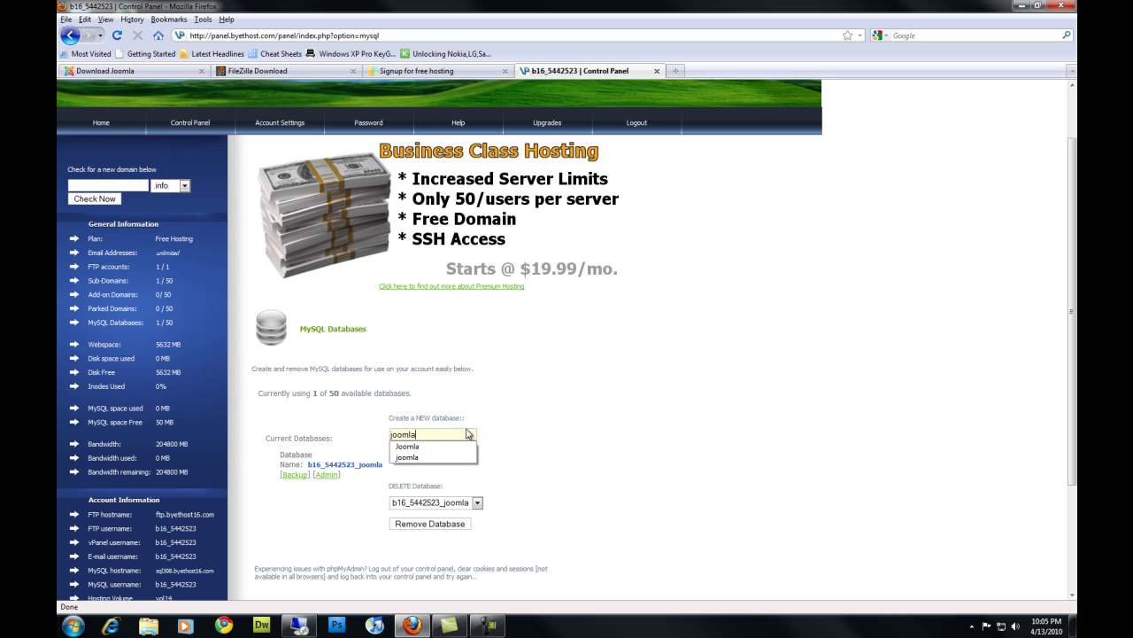
pyautogui.click(532, 434)
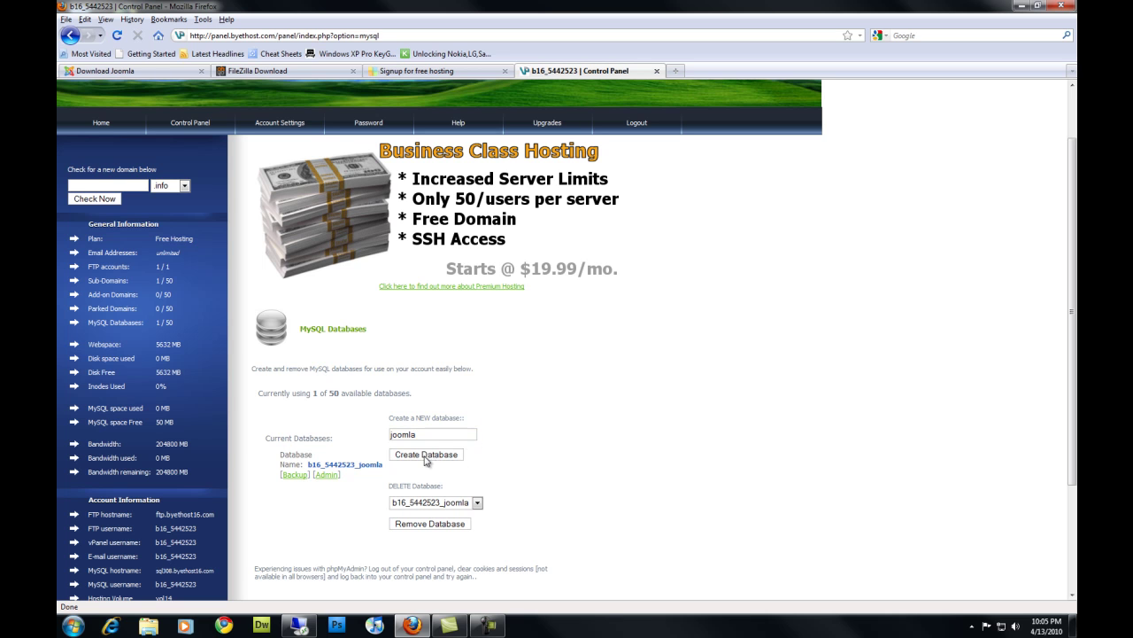
pyautogui.moveTo(389, 469); pyautogui.dragTo(301, 464)
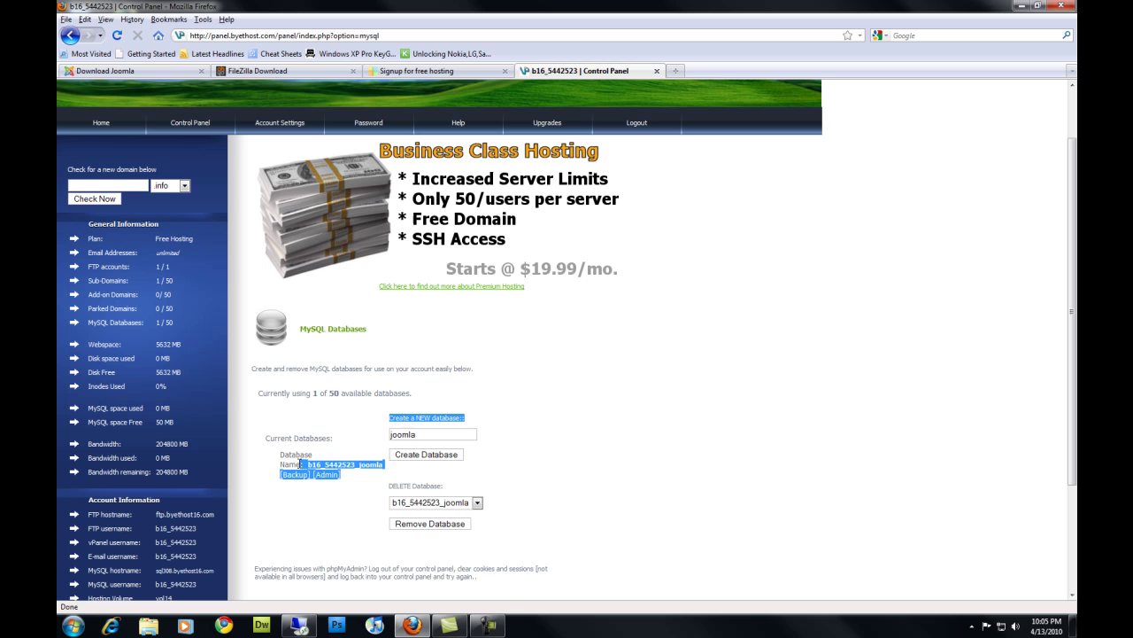
pyautogui.click(393, 475)
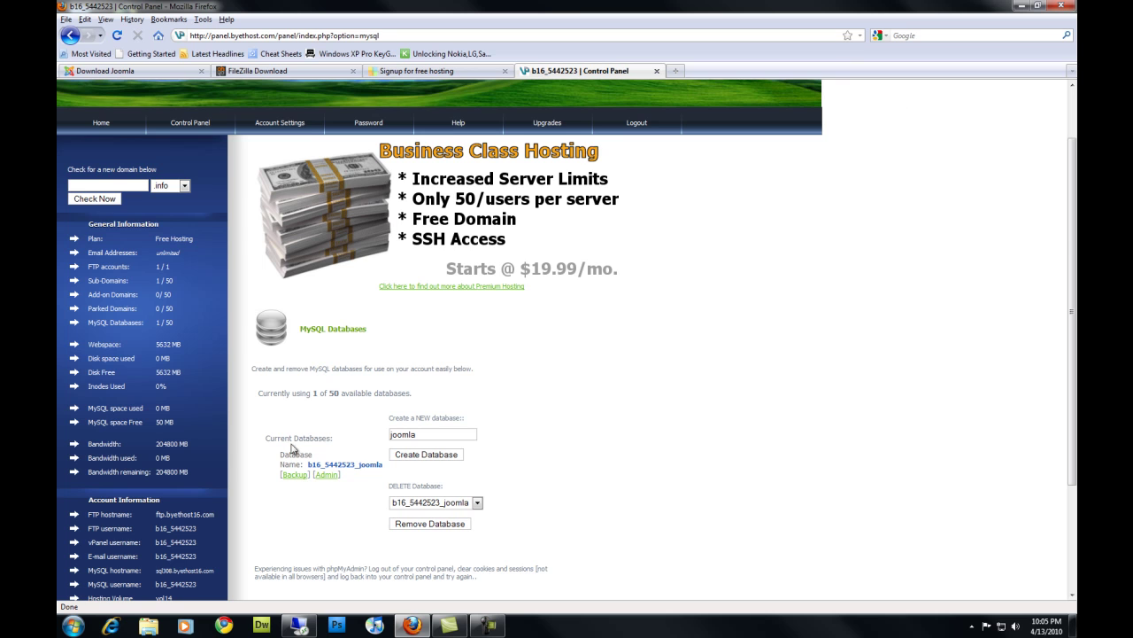
pyautogui.scroll(-3, 272, 473)
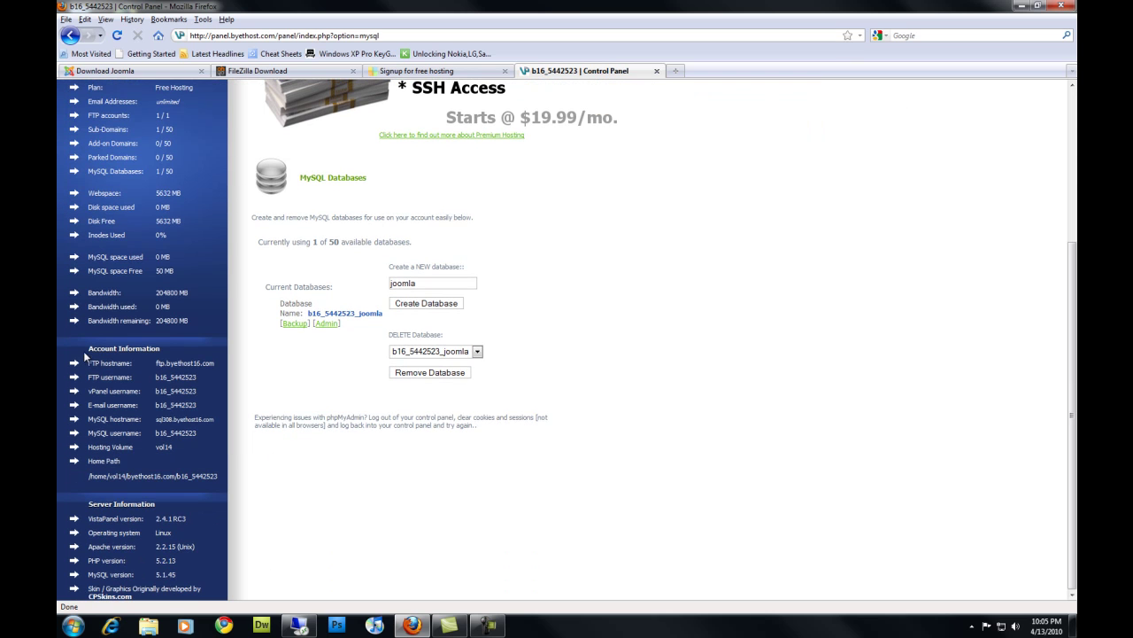
pyautogui.moveTo(86, 356); pyautogui.dragTo(218, 480)
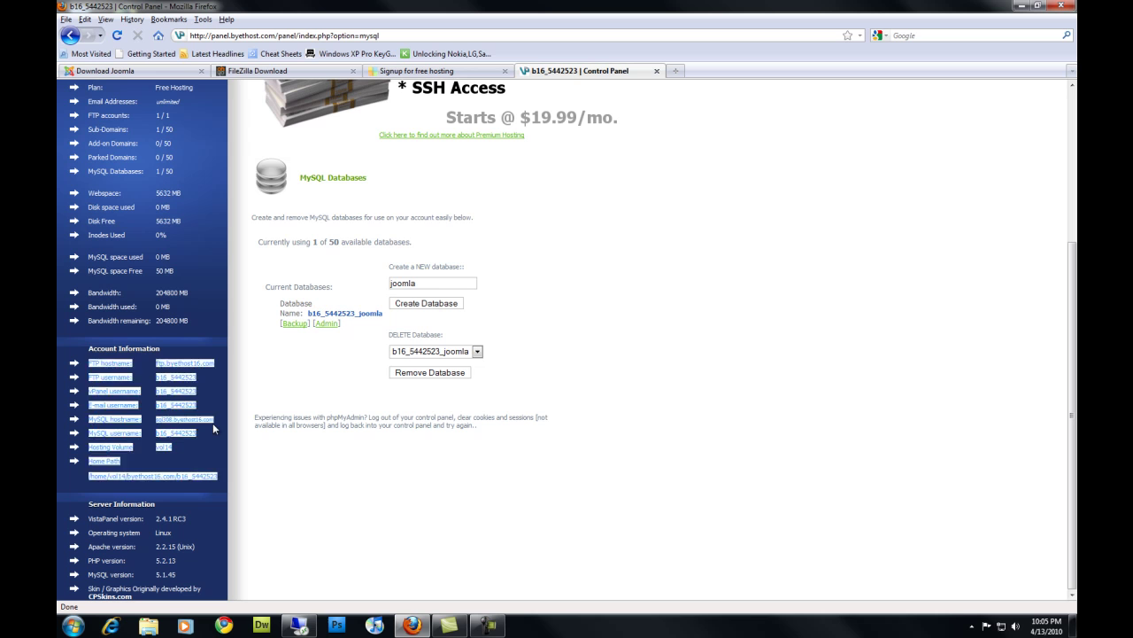
pyautogui.click(182, 365)
pyautogui.moveTo(156, 367); pyautogui.dragTo(191, 377)
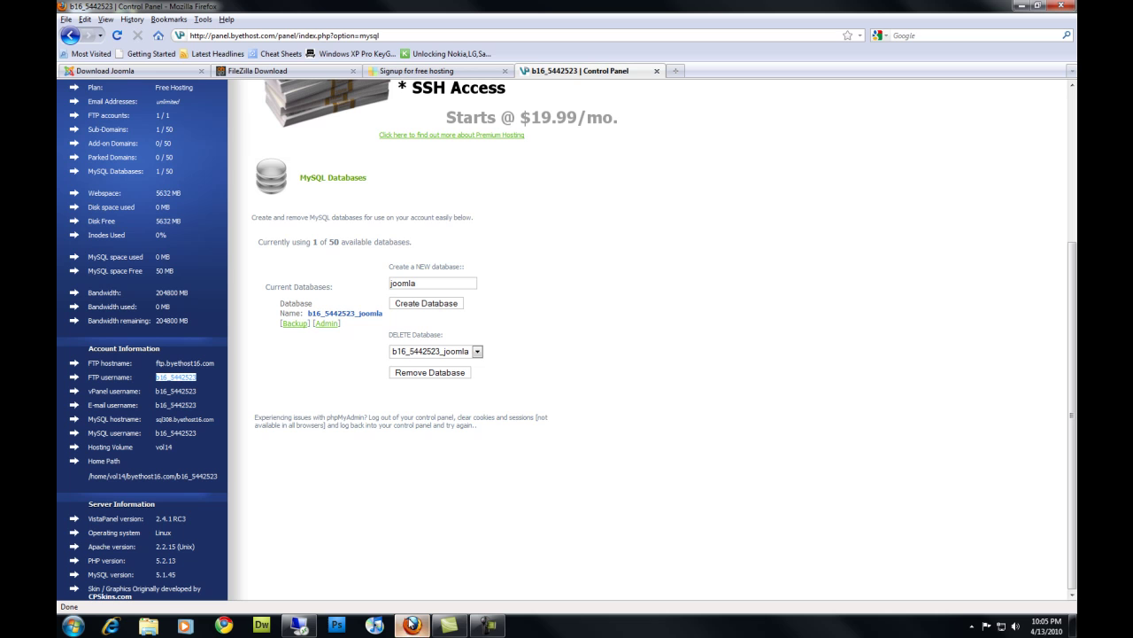
# Launch FileZilla by searching 'fi' in the Start menu
pyautogui.click(80, 622)
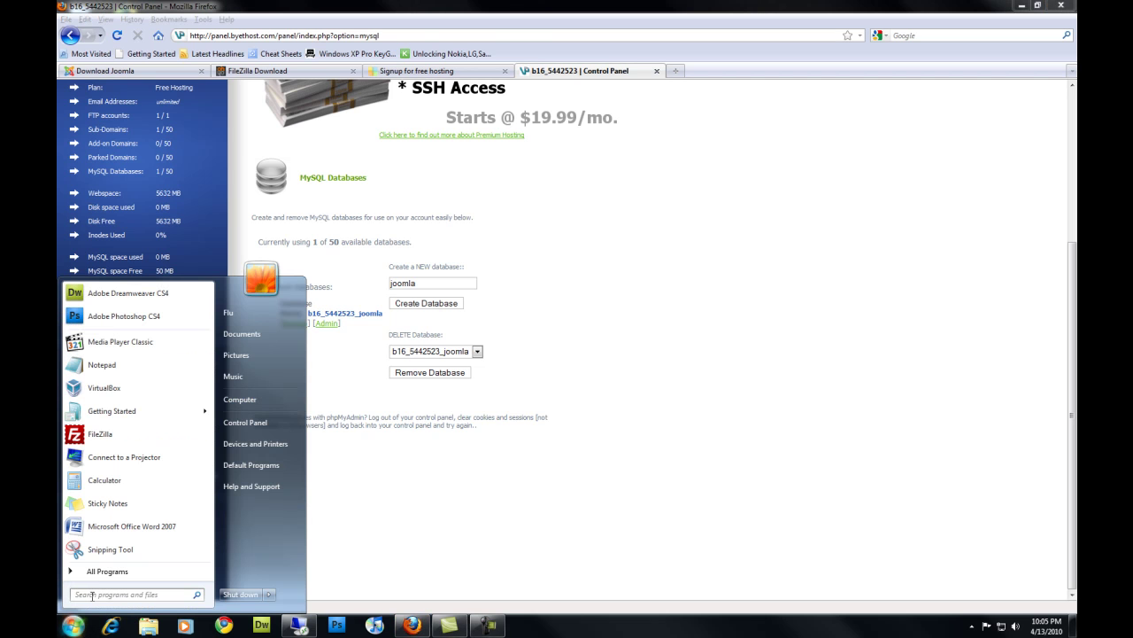
pyautogui.click(92, 595)
pyautogui.write('fi')
pyautogui.press('Down')
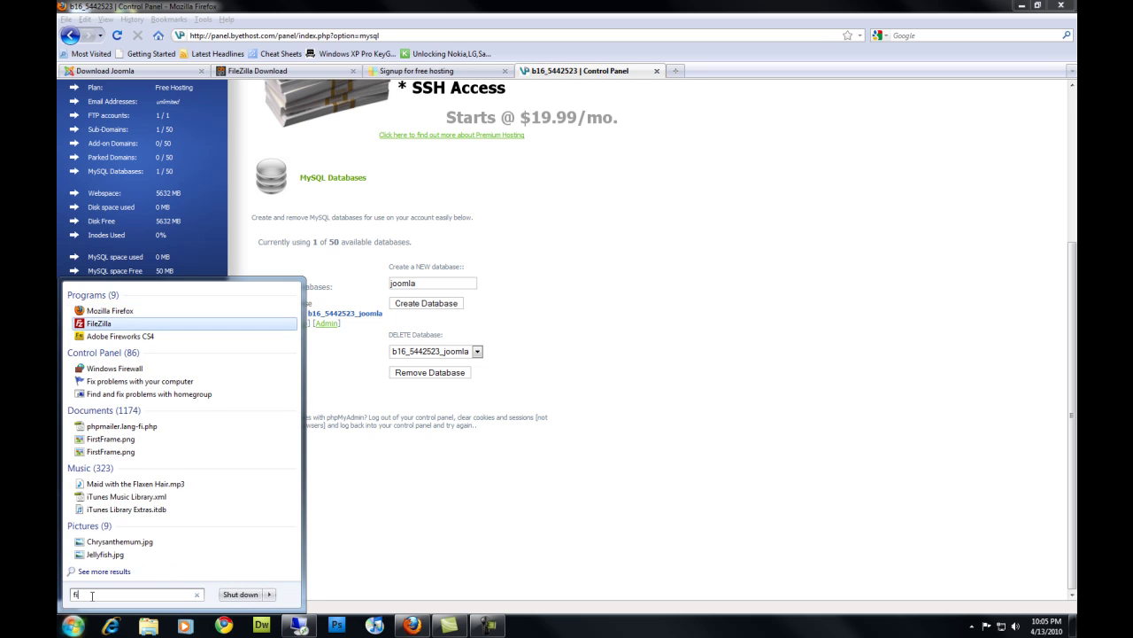
pyautogui.press('Return')
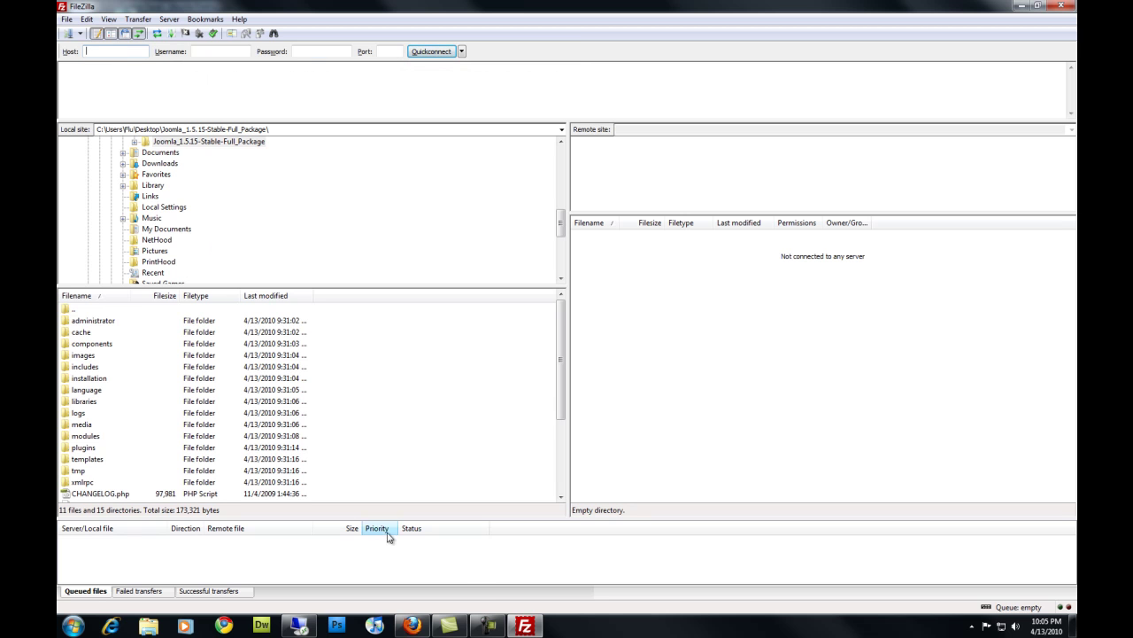
# Copy the FTP hostname from the control panel into FileZilla's Quickconnect Host field
pyautogui.click(411, 626)
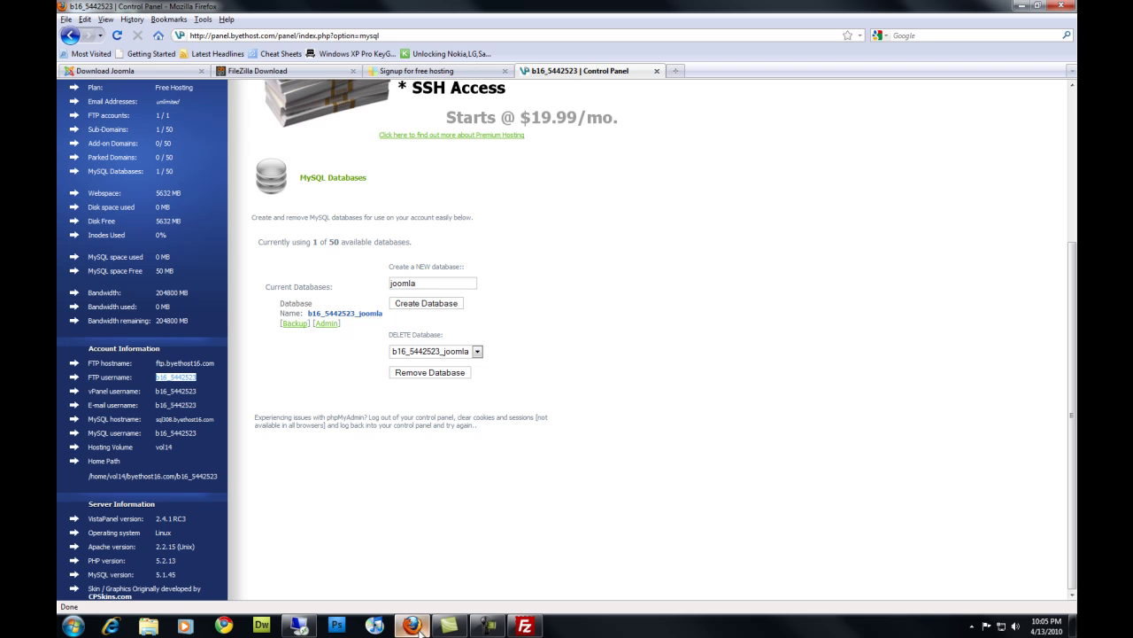
pyautogui.moveTo(215, 364); pyautogui.dragTo(166, 363)
pyautogui.rightClick(160, 366)
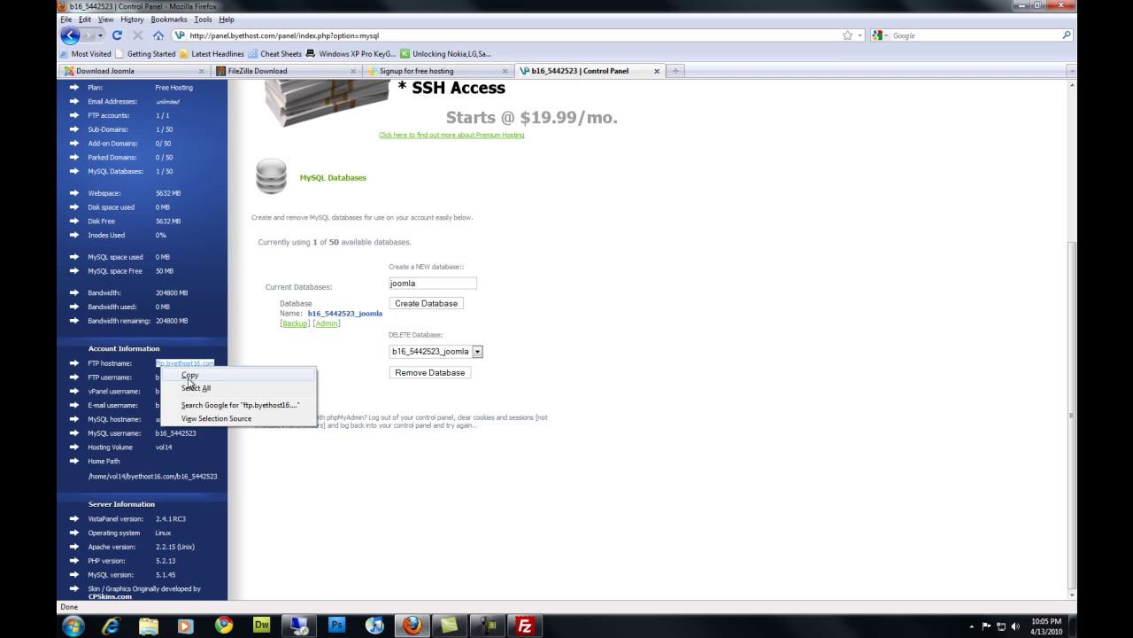
pyautogui.click(188, 378)
pyautogui.click(525, 626)
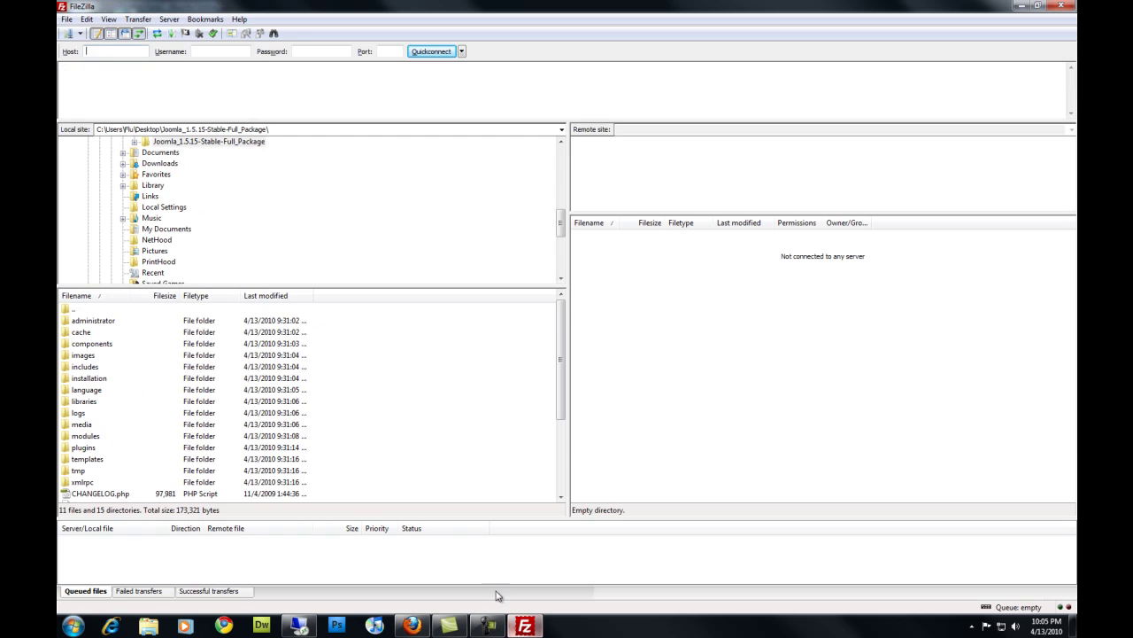
pyautogui.rightClick(110, 53)
pyautogui.click(142, 108)
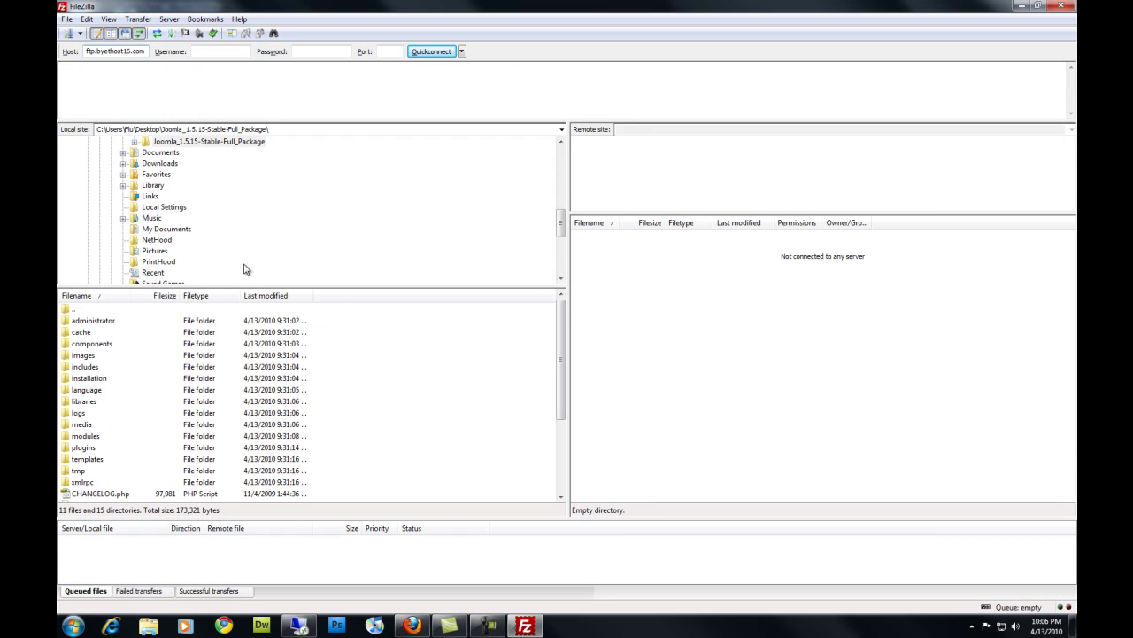
# Copy the FTP username into the Username field, enter the password, and connect to ftp.byethost16.com
pyautogui.click(412, 626)
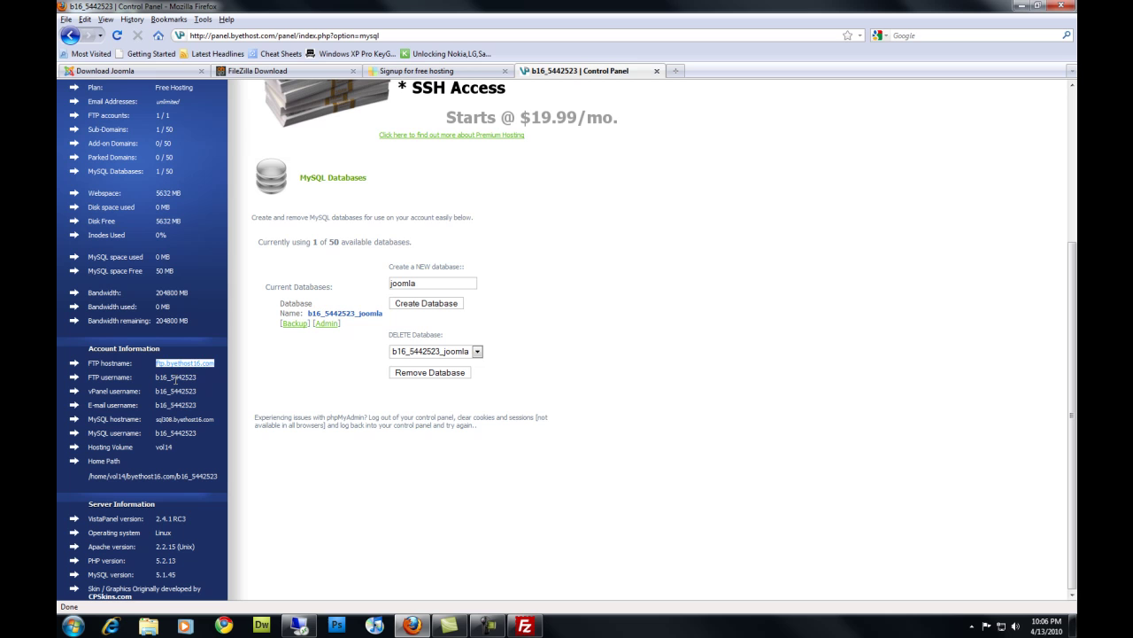
pyautogui.moveTo(195, 376)
pyautogui.mouseDown()
pyautogui.moveTo(156, 379)
pyautogui.moveTo(204, 379)
pyautogui.mouseUp()
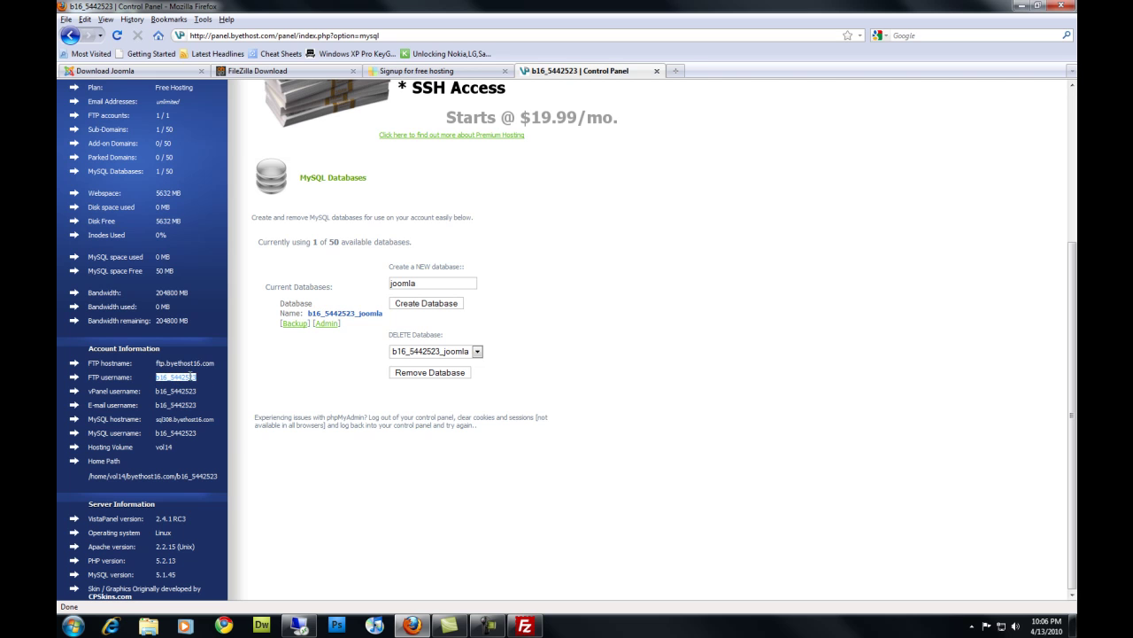
pyautogui.rightClick(191, 376)
pyautogui.click(217, 384)
pyautogui.click(525, 626)
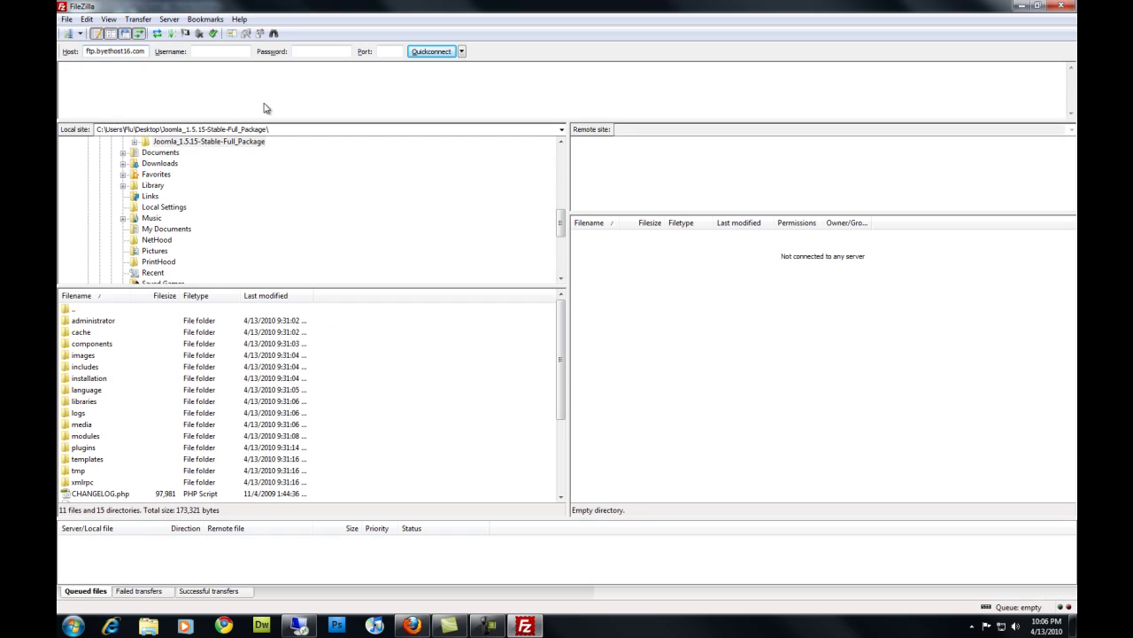
pyautogui.rightClick(232, 51)
pyautogui.click(261, 105)
pyautogui.click(308, 51)
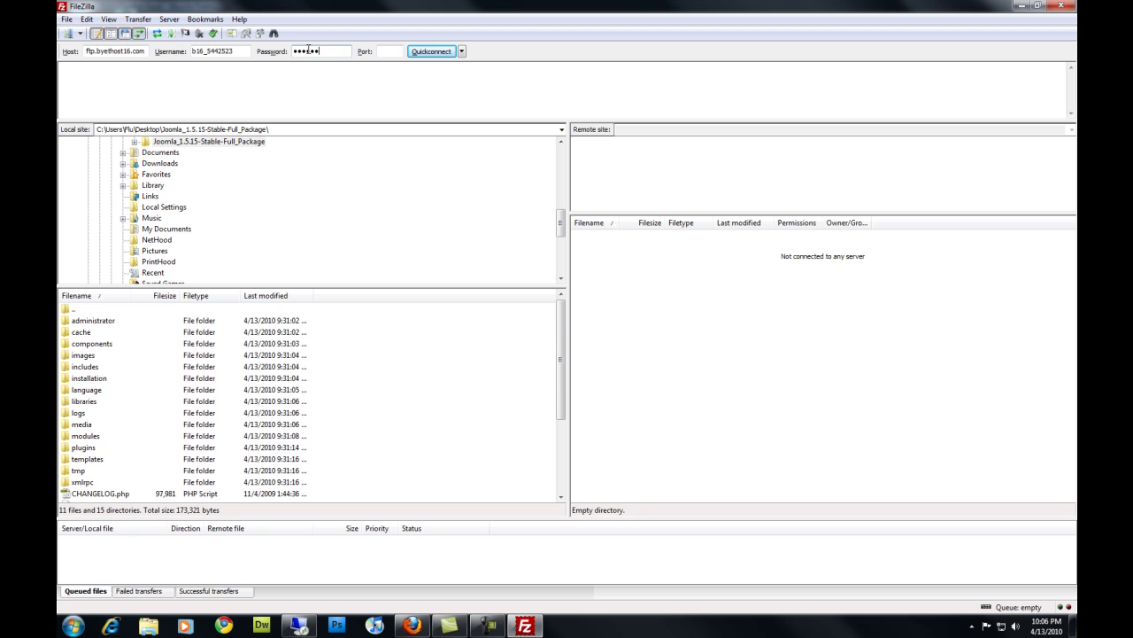
pyautogui.press('Return')
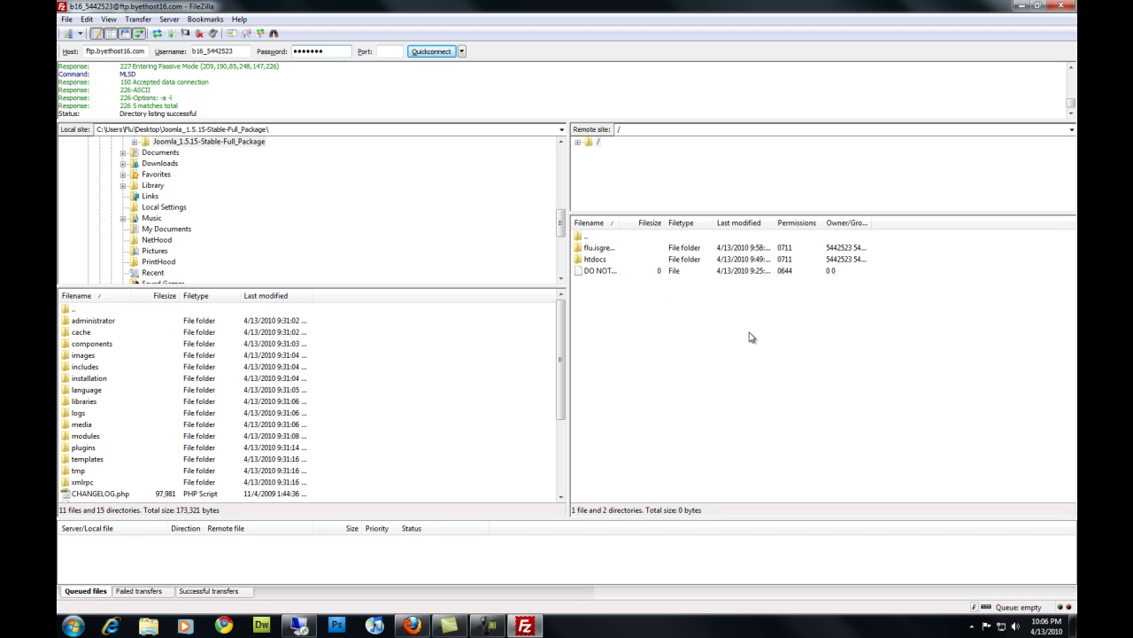
# Open the remote /flu.isgreat.org/htdocs folder and show the local Desktop folder
pyautogui.moveTo(765, 329); pyautogui.dragTo(697, 432)
pyautogui.moveTo(416, 389); pyautogui.dragTo(461, 430)
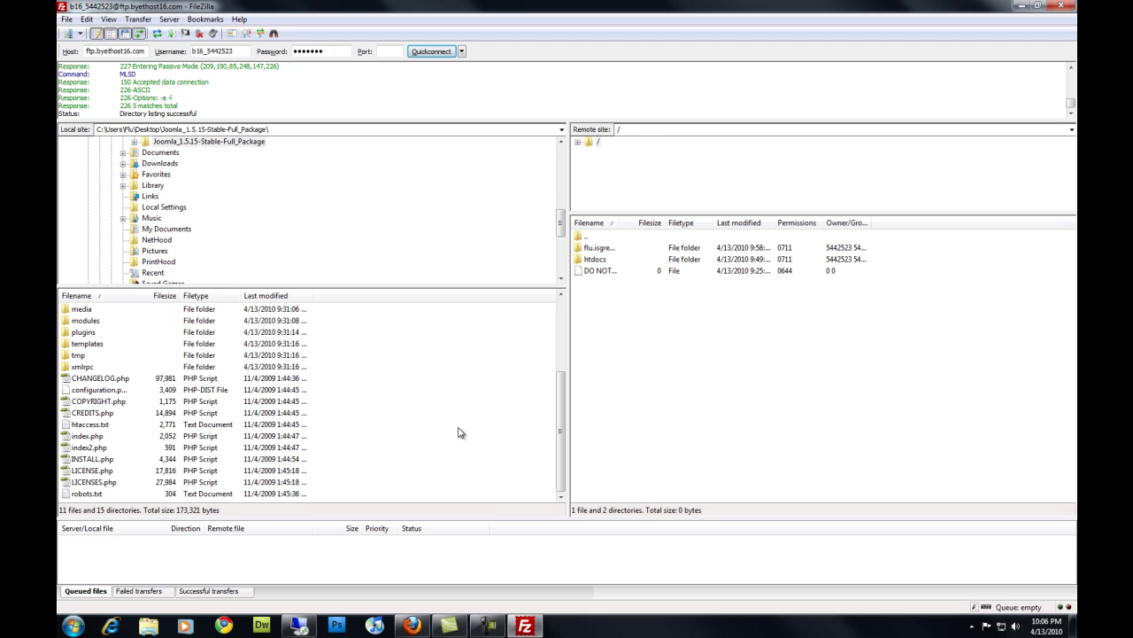
pyautogui.doubleClick(612, 252)
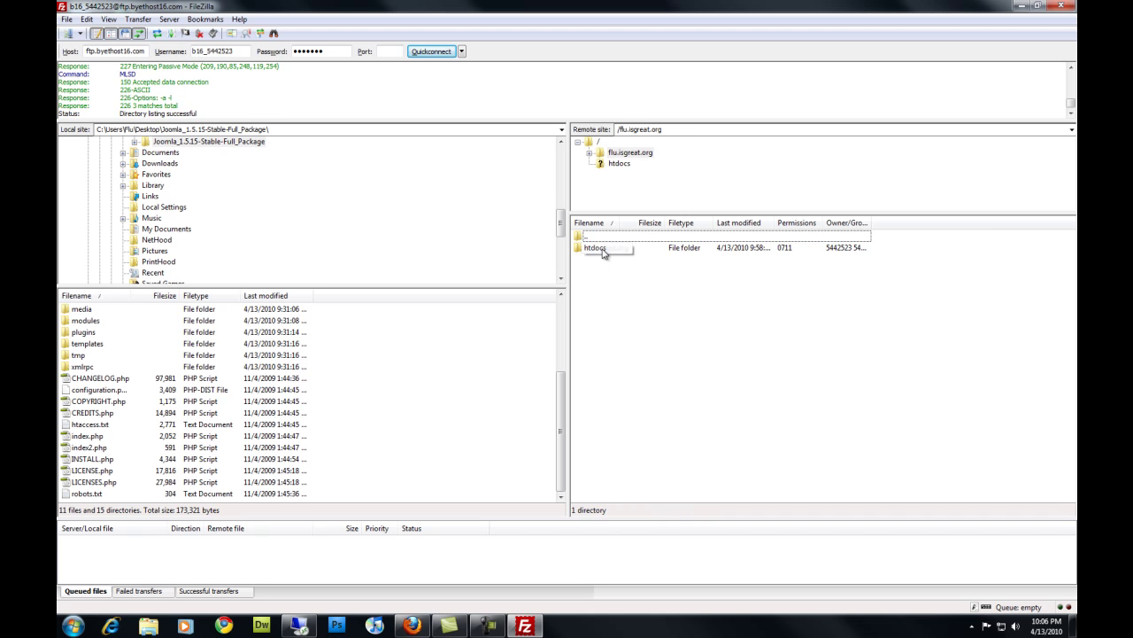
pyautogui.doubleClick(603, 254)
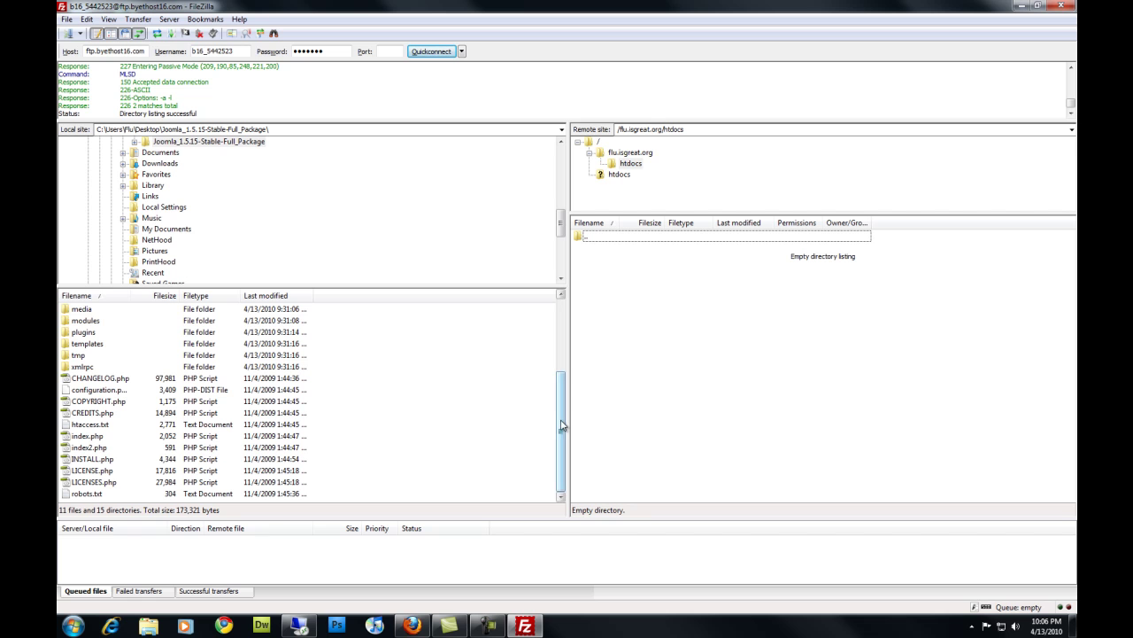
pyautogui.moveTo(561, 431); pyautogui.dragTo(564, 328)
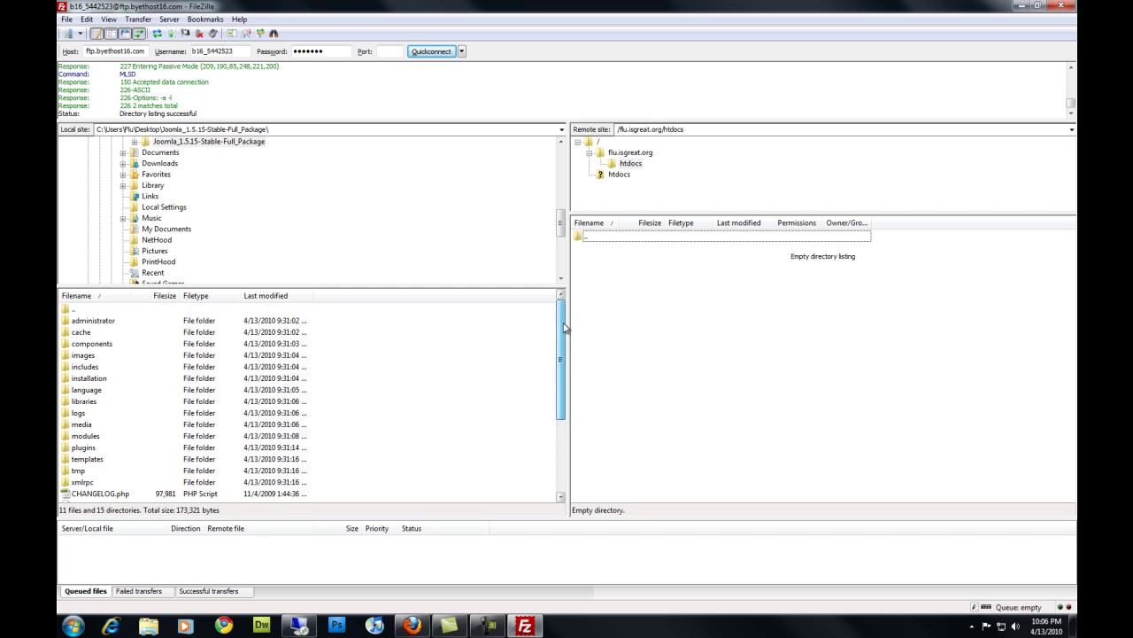
pyautogui.doubleClick(72, 309)
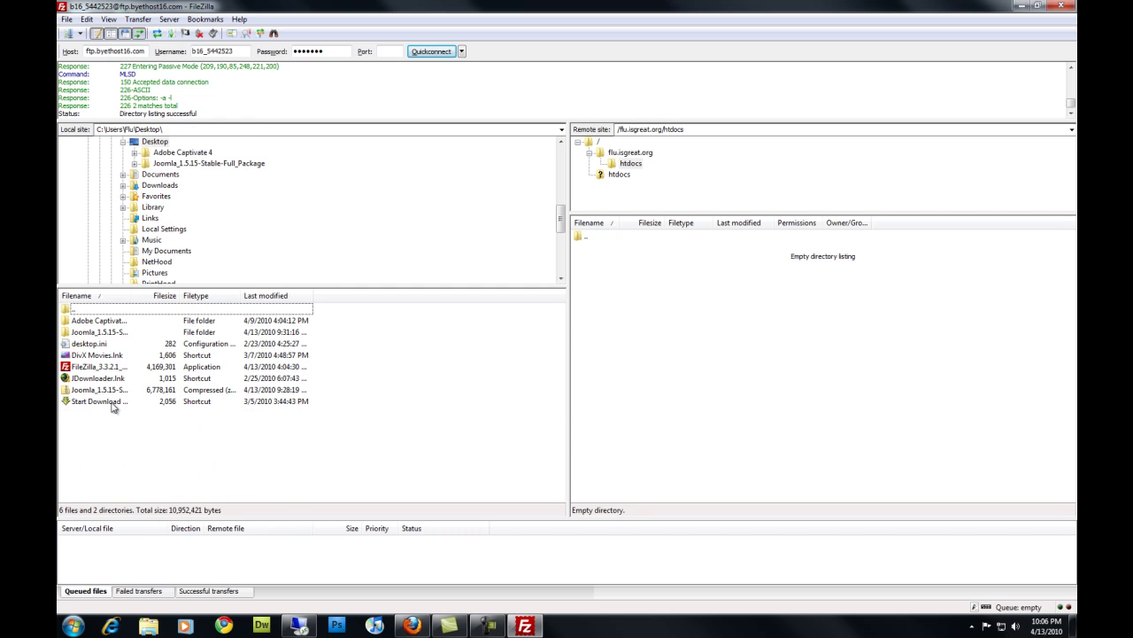
# Upload all contents of Joomla_1.5.15-Stable-Full_Package into the remote /flu.isgreat.org/htdocs folder
pyautogui.doubleClick(105, 332)
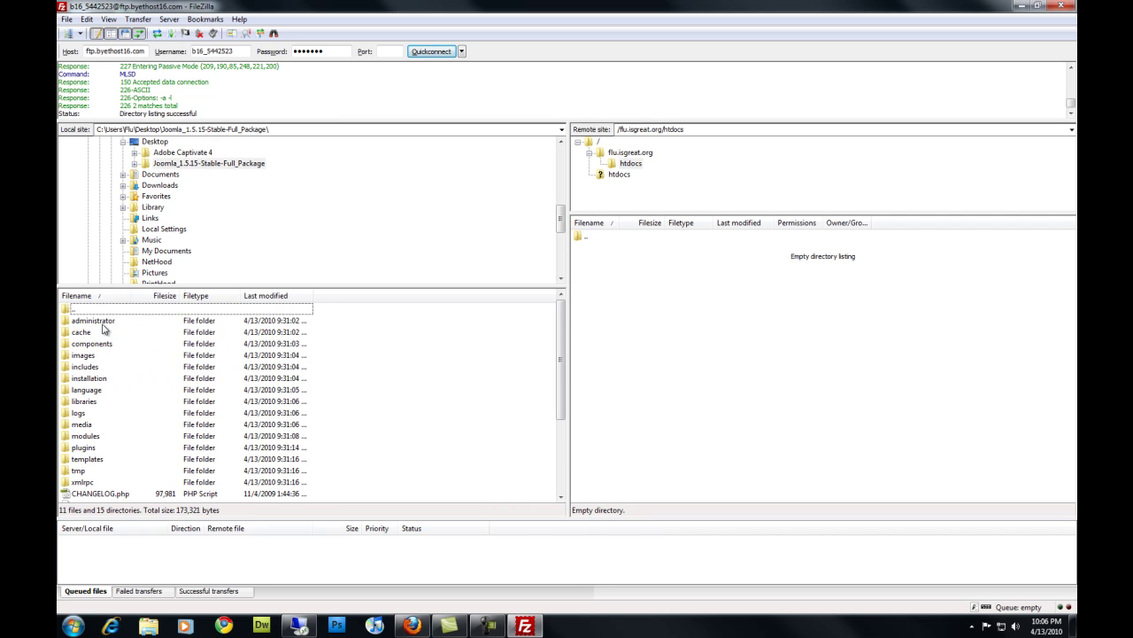
pyautogui.hotkey('ctrl', 'a')
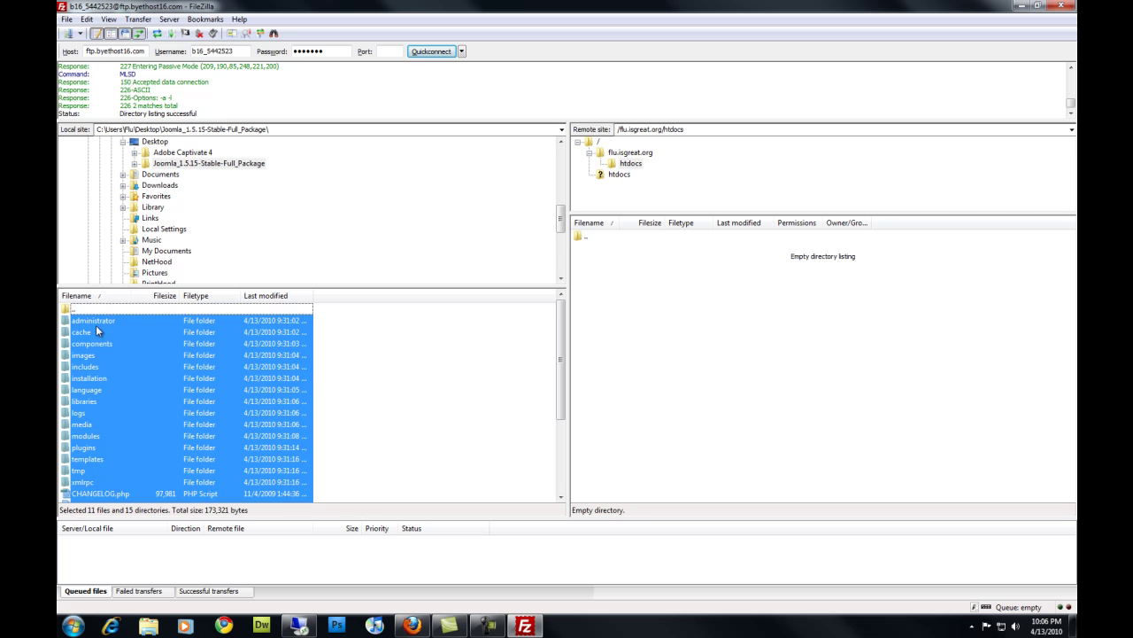
pyautogui.moveTo(87, 377); pyautogui.dragTo(751, 398)
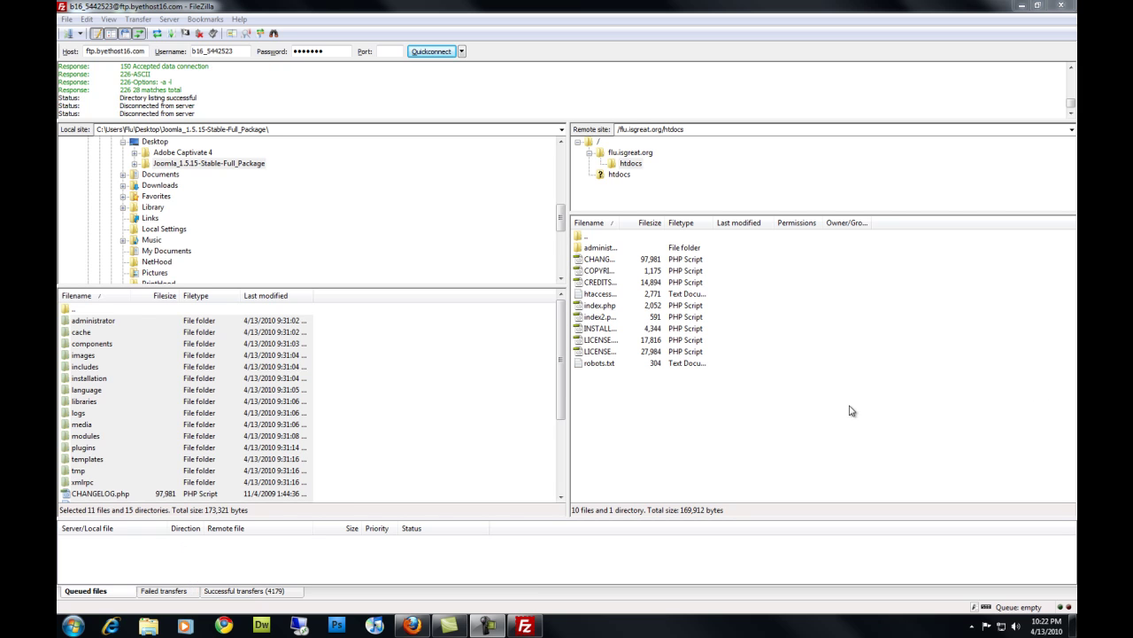
# Load flu.isgreat.org in Firefox to bring up the Joomla! Web Installer
pyautogui.click(412, 625)
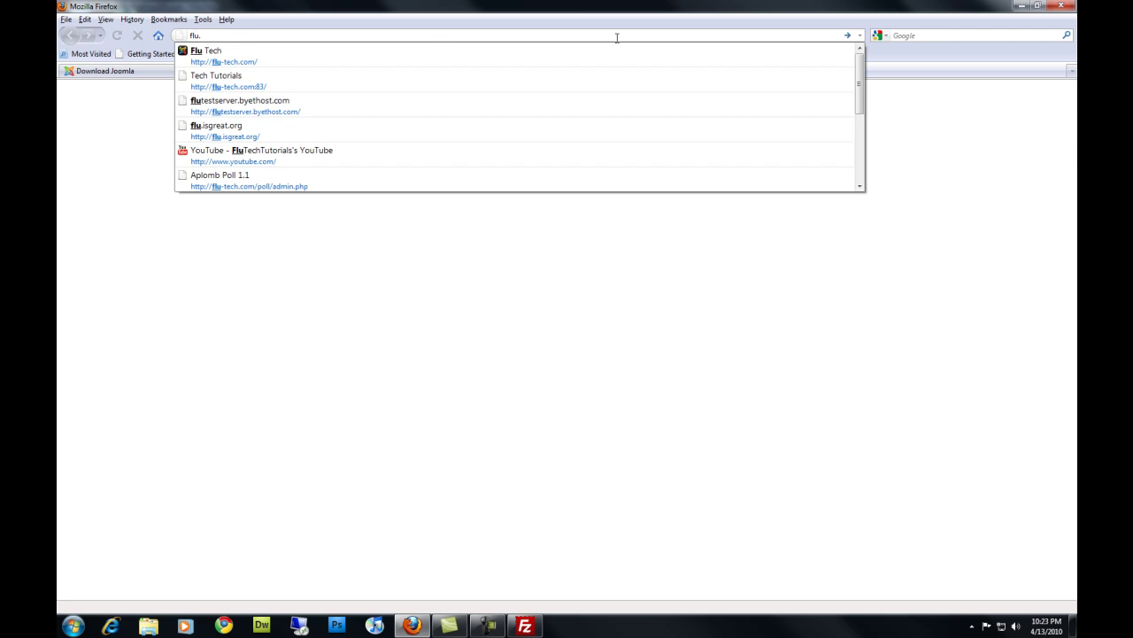
pyautogui.write('isgre')
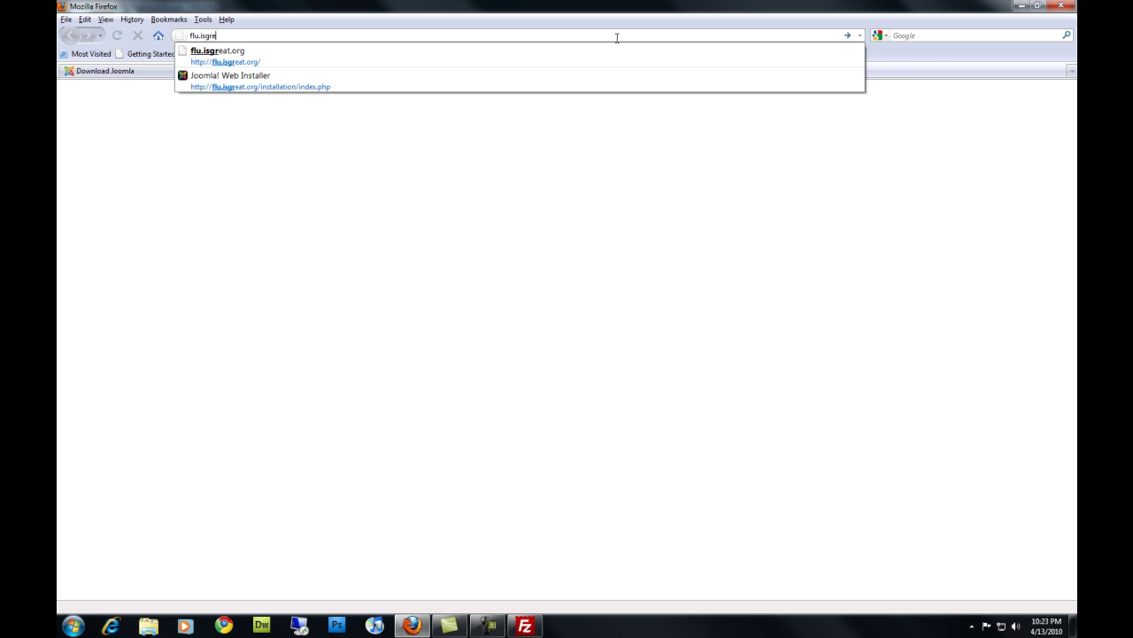
pyautogui.write('at')
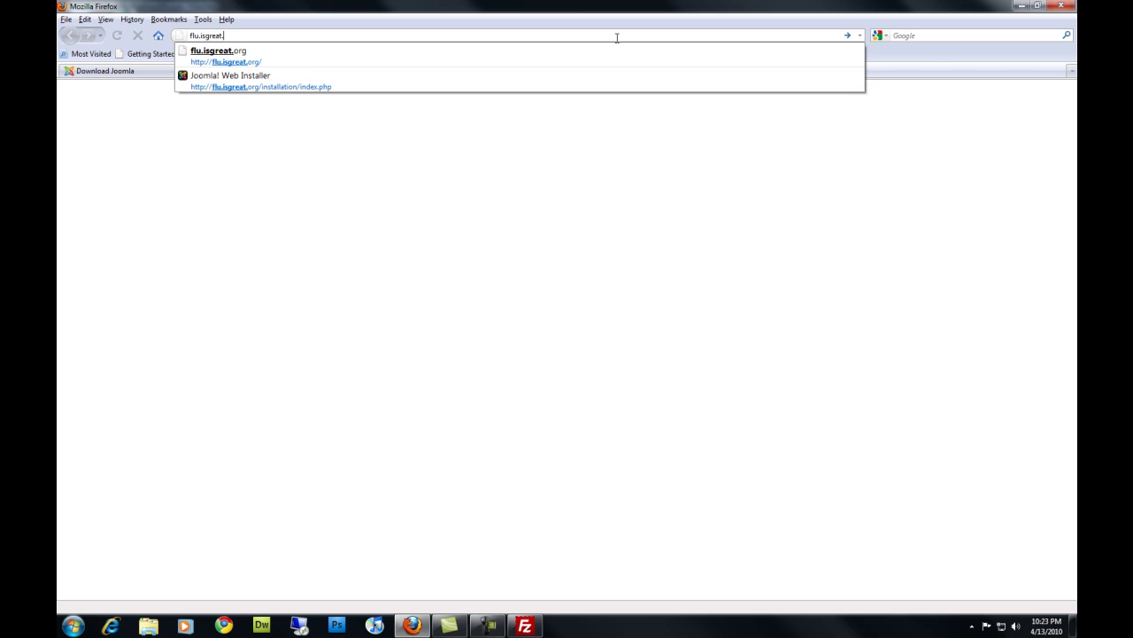
pyautogui.write('.org')
pyautogui.press('Return')
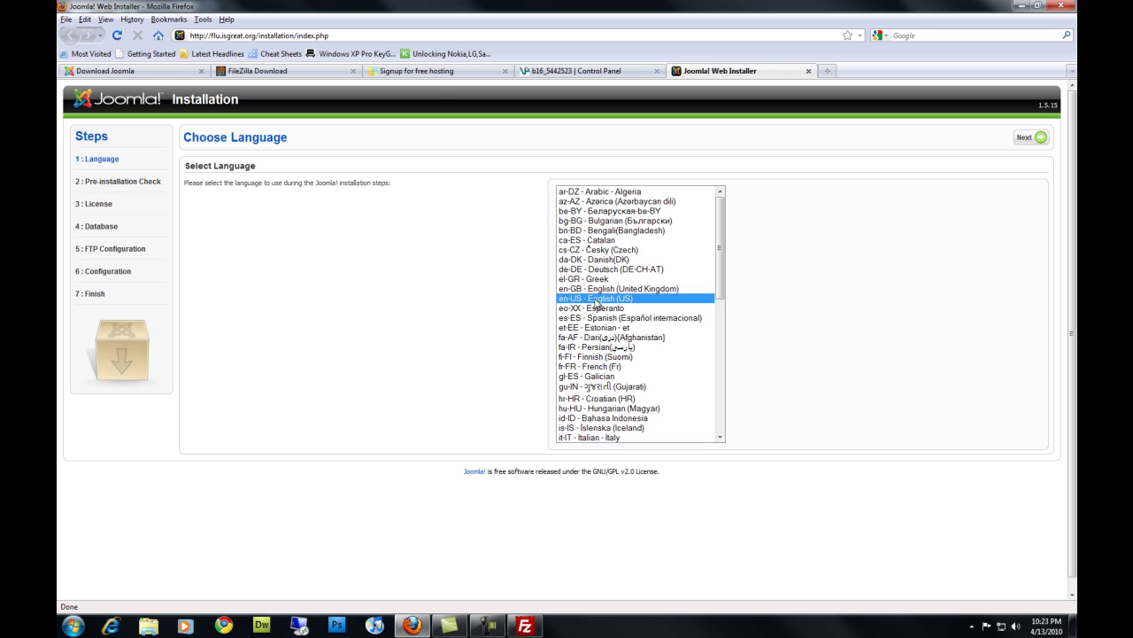
# Continue past the Choose Language step with English (US) selected
pyautogui.click(1024, 142)
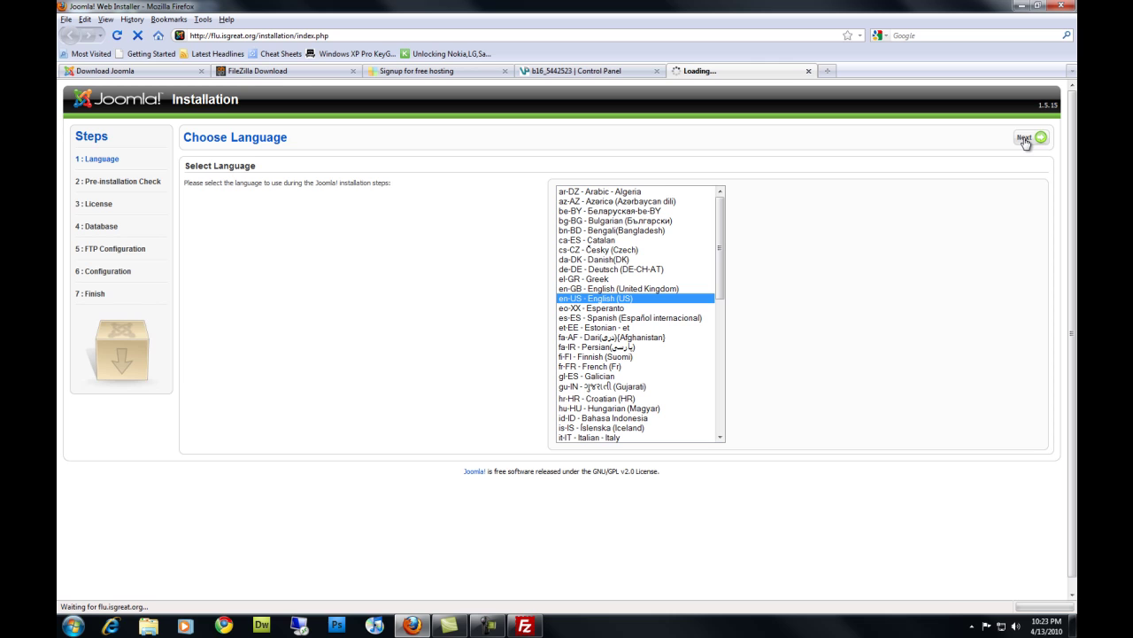